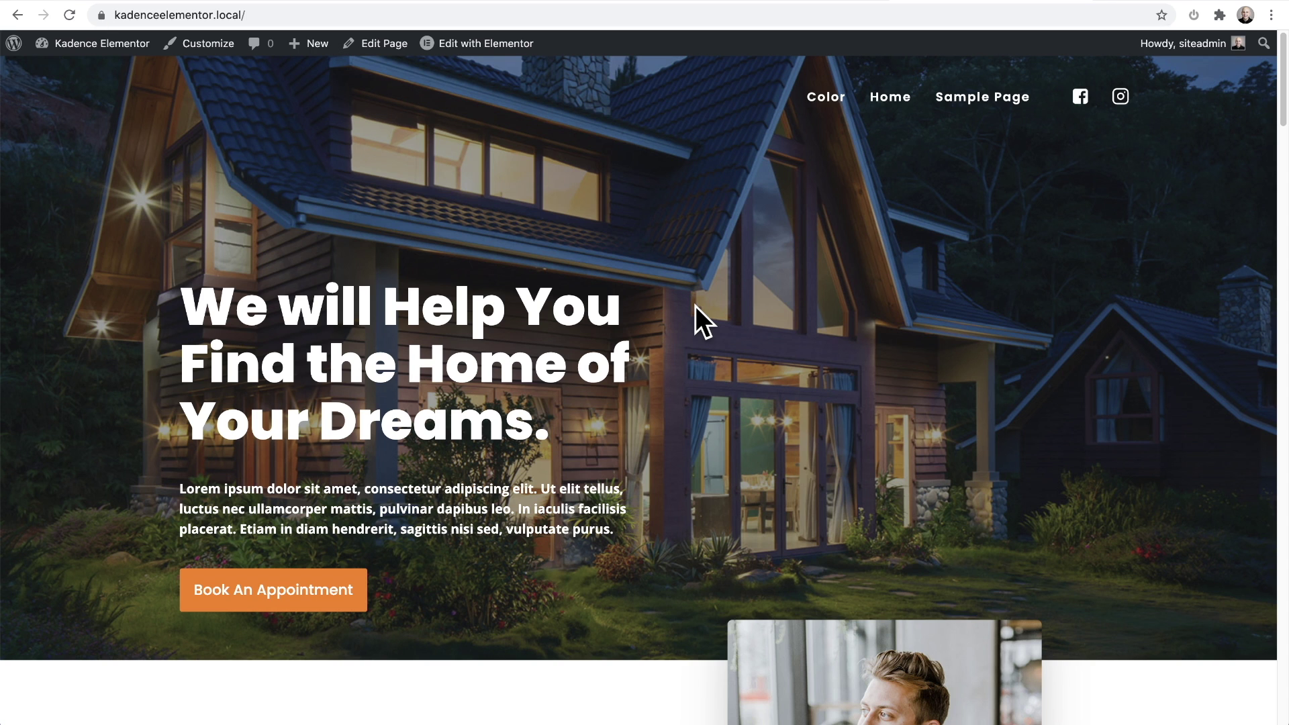
Open the real estate homepage in the Elementor editor from the admin bar
left_click(474, 46)
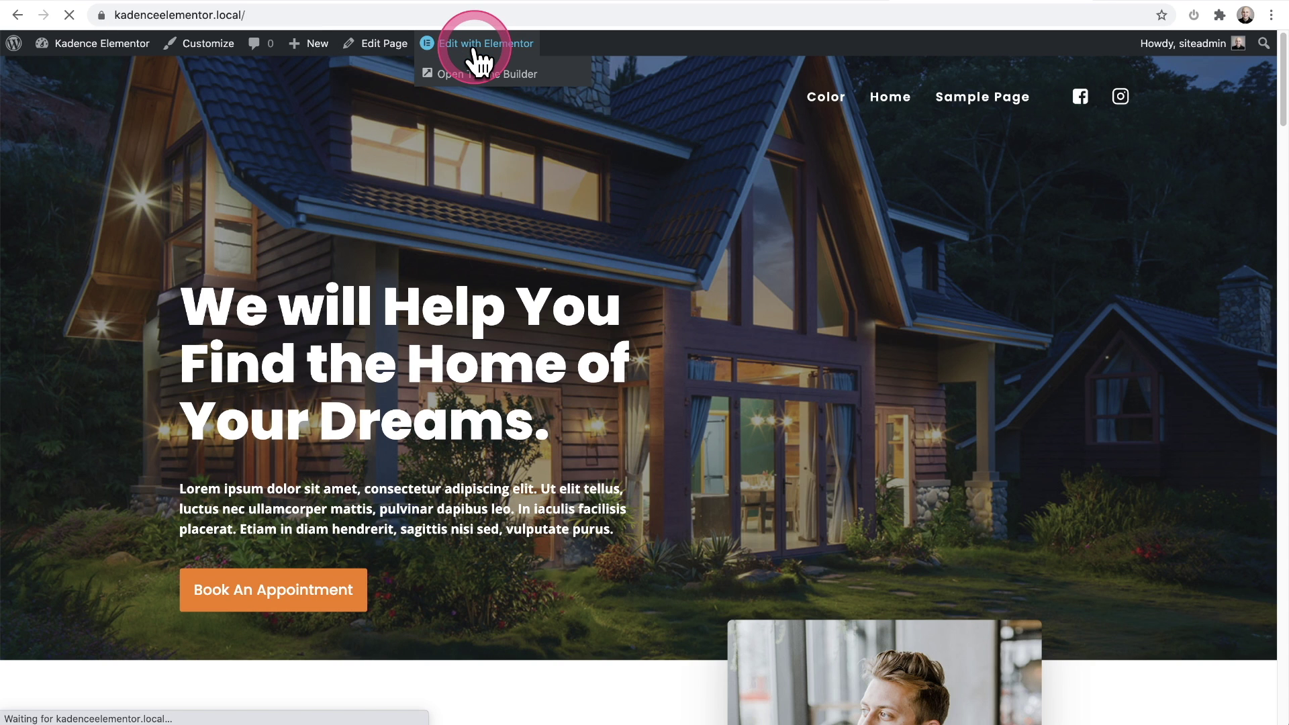
Scroll down to the 'What Are You Looking For?' heading and select it for editing
scroll(537, 127, "down", 3)
scroll(537, 123, "down", 5)
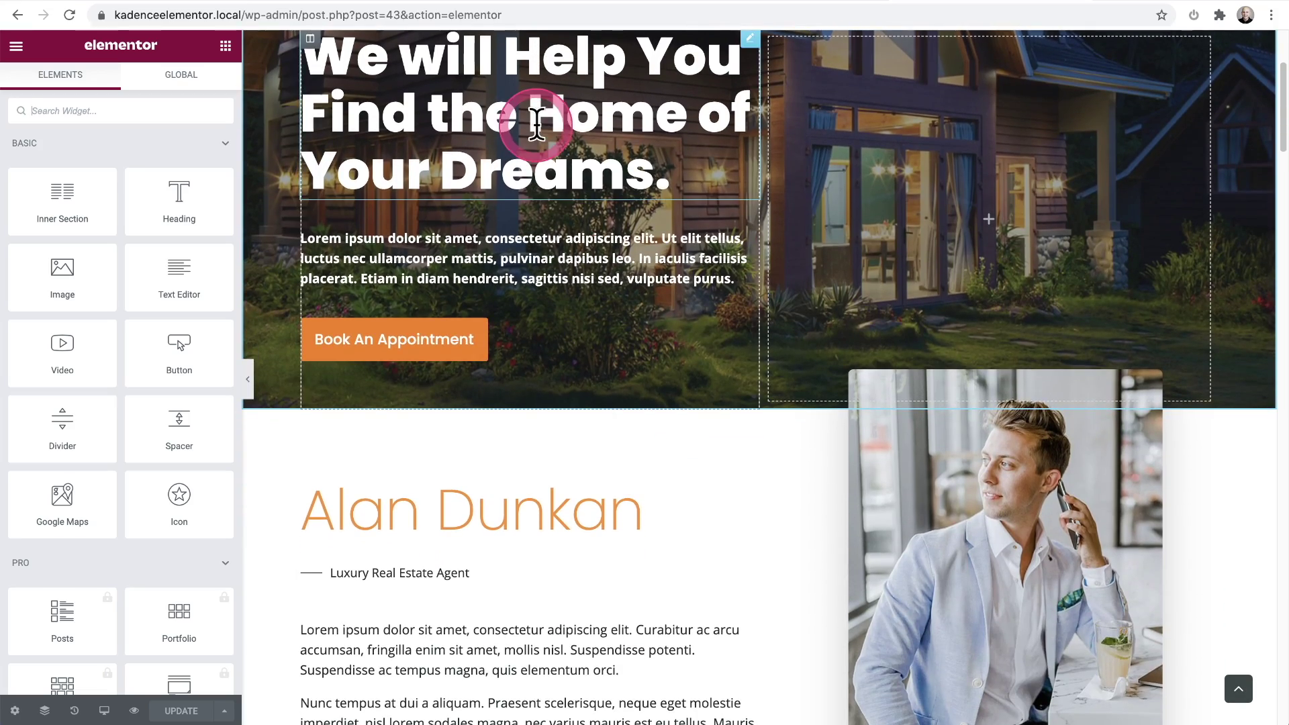
scroll(560, 180, "down", 7)
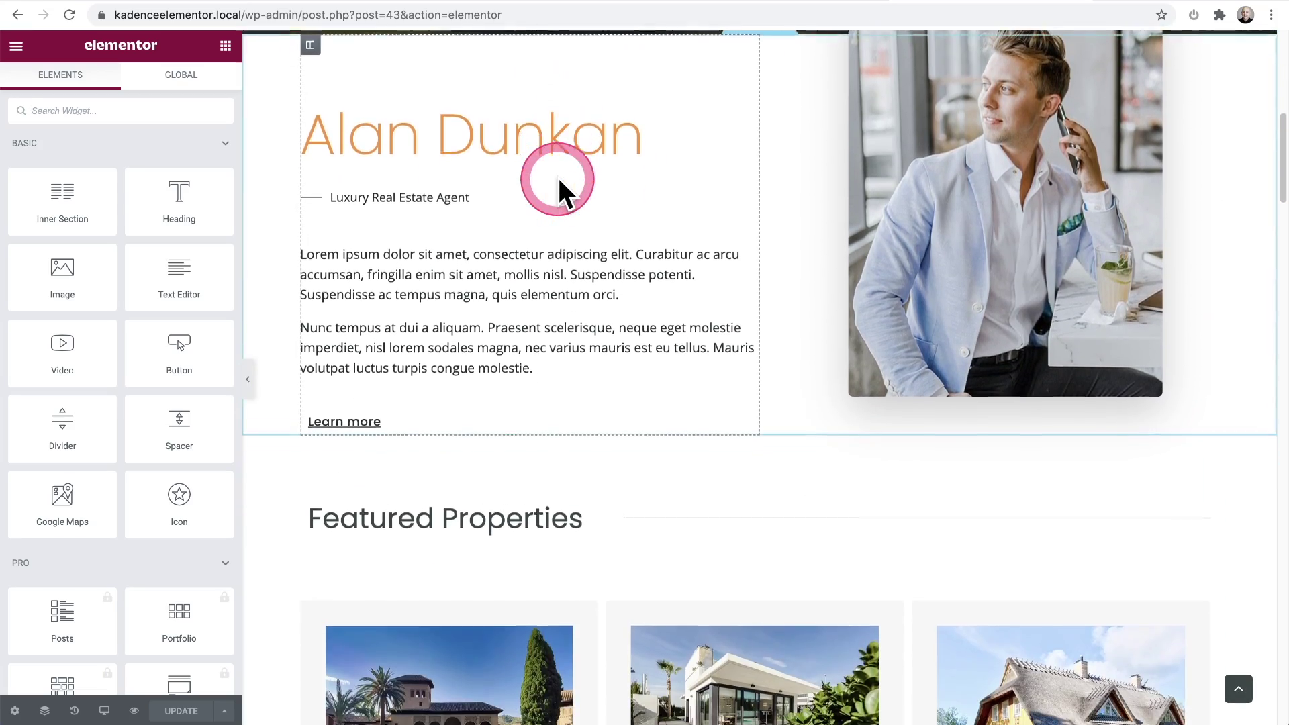
scroll(559, 179, "down", 11)
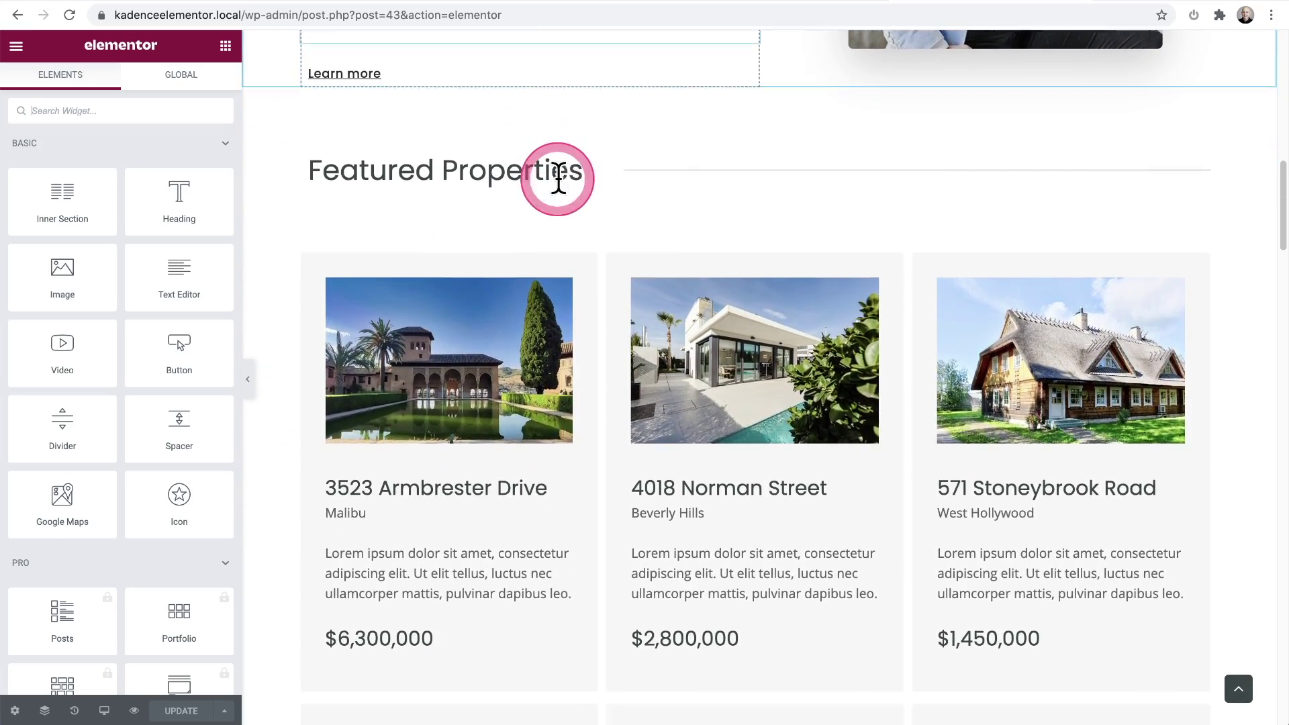
scroll(559, 180, "down", 14)
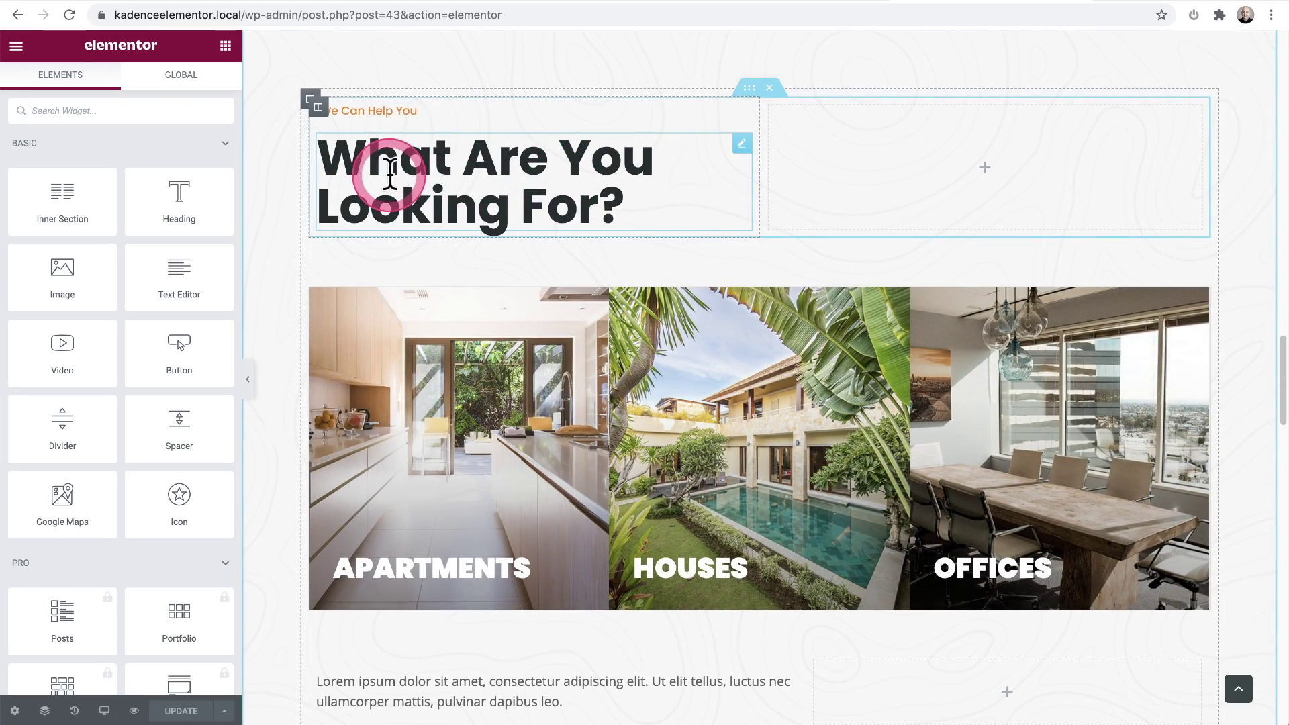
left_click(518, 161)
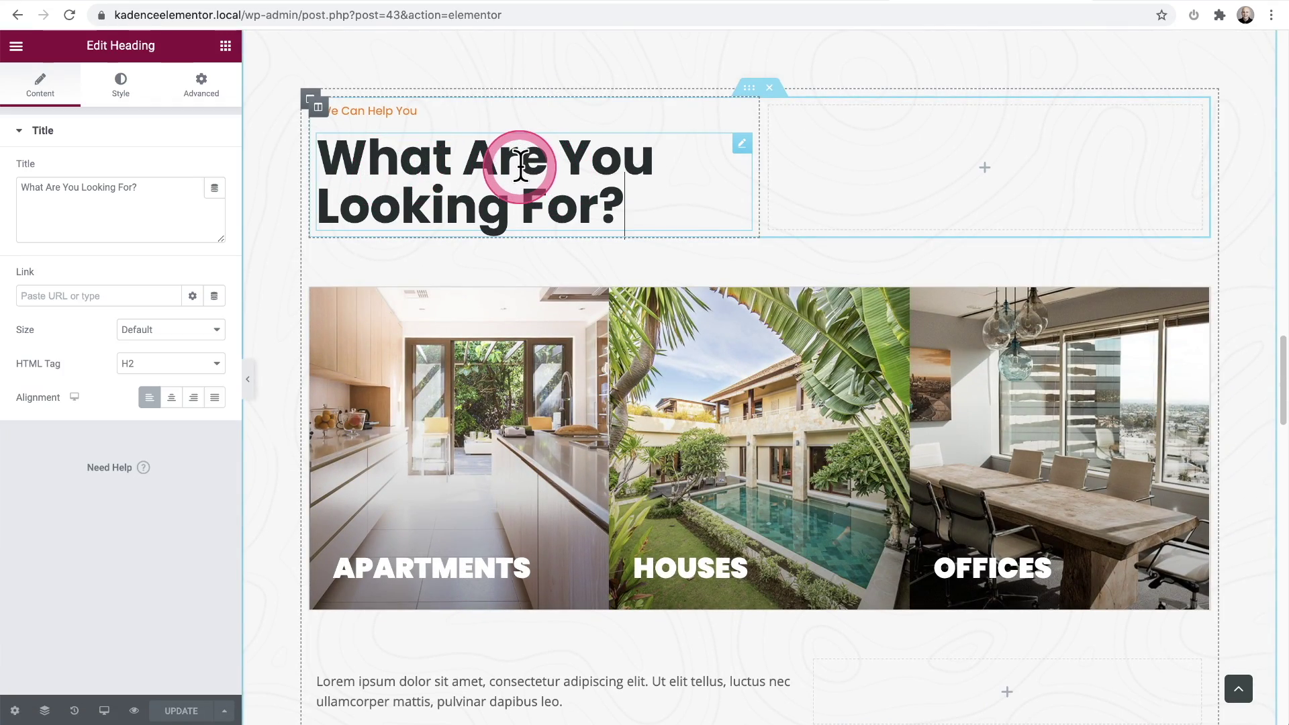
Set the 'What Are You Looking For?' heading's text colour to the Theme Accent global colour
left_click(120, 82)
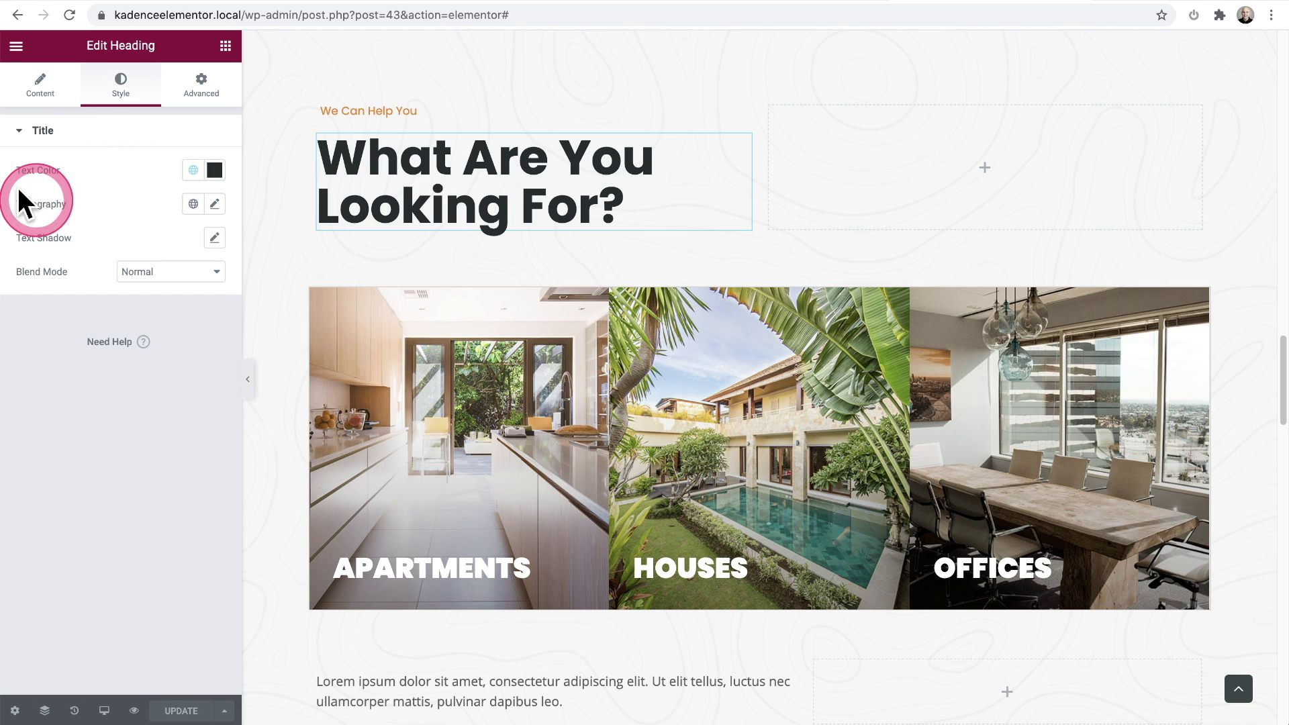
left_click(193, 172)
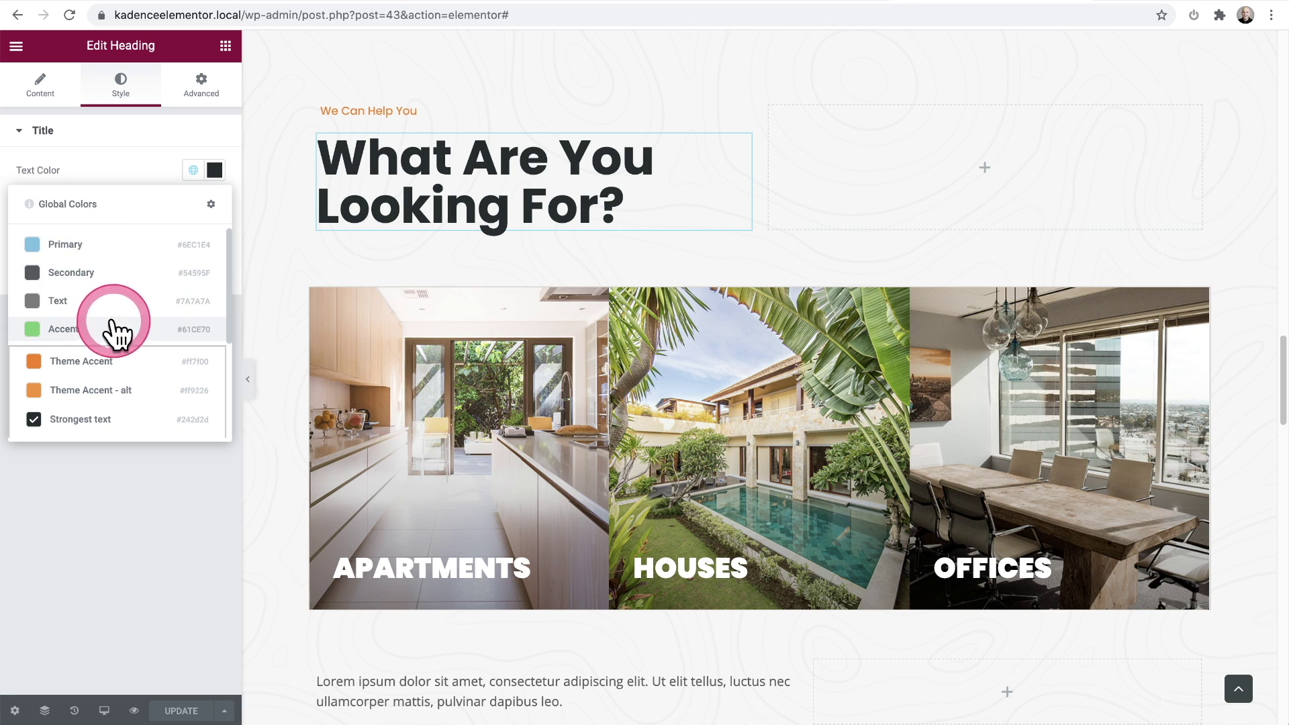
left_click_drag(228, 293, 238, 357)
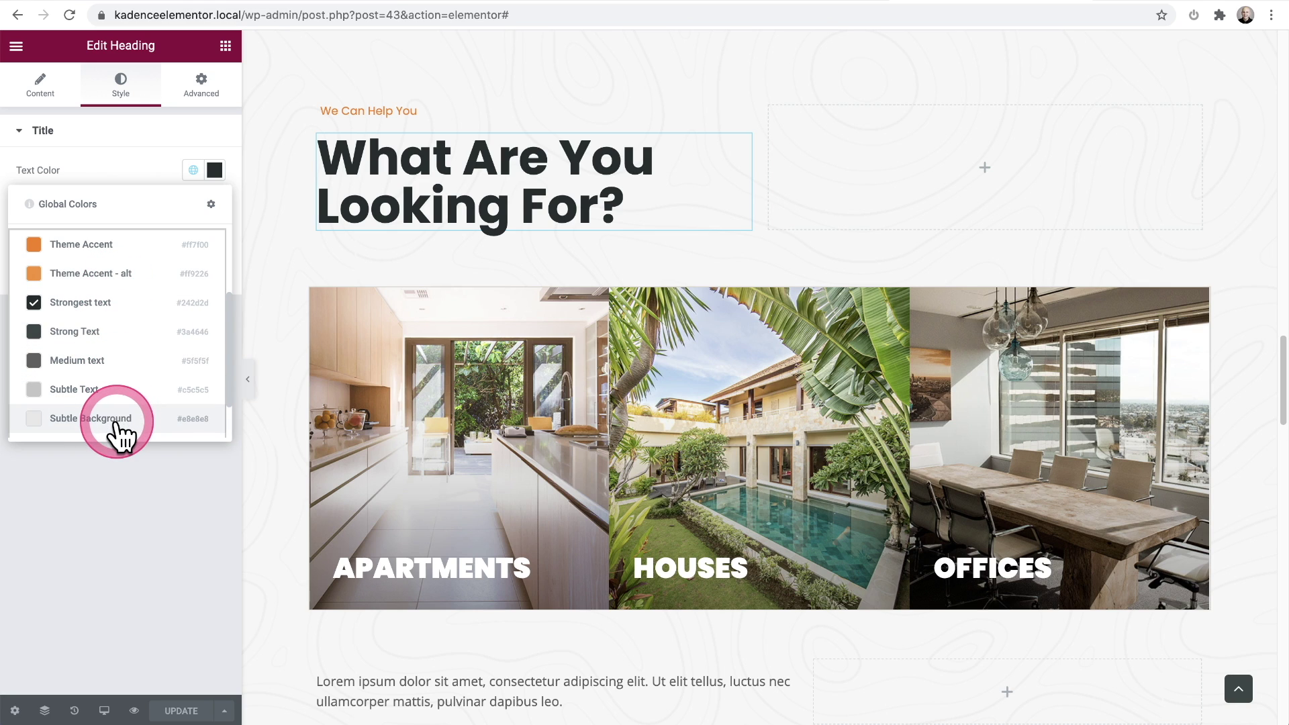
left_click(86, 249)
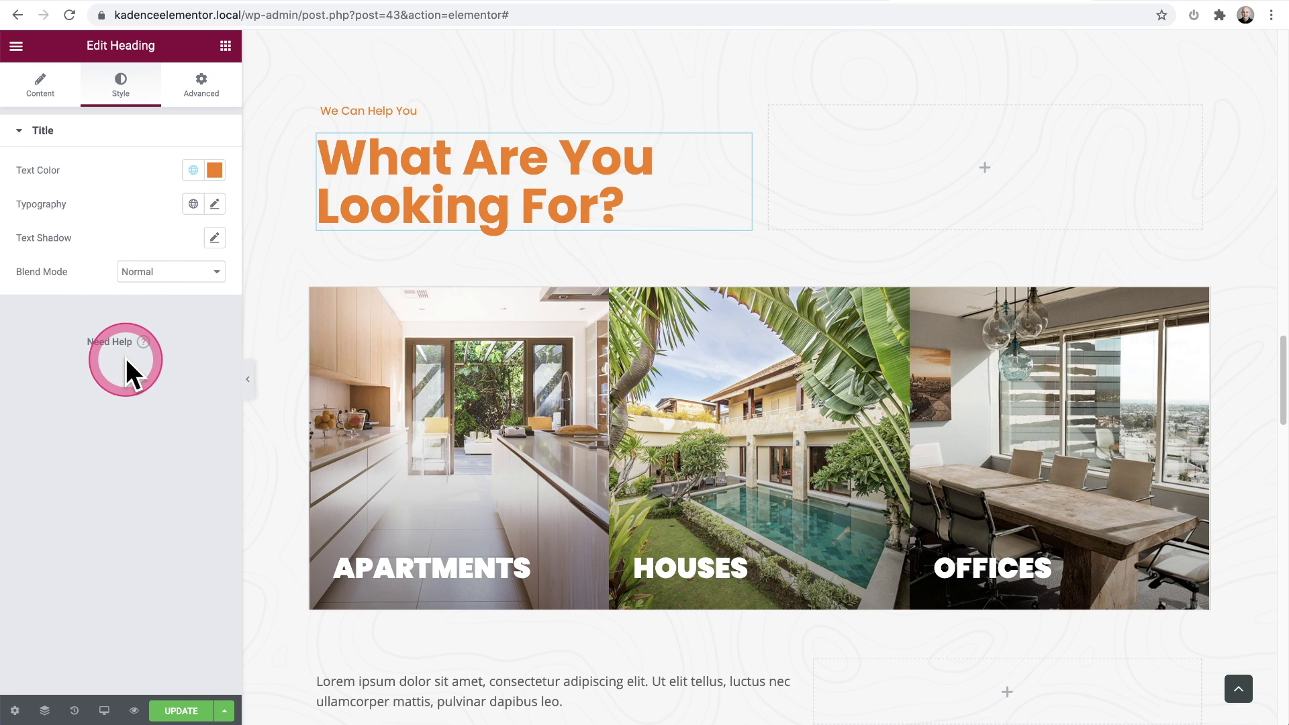
Expand Theme Global Colors in Elementor's Site Settings to show the palette
left_click(17, 45)
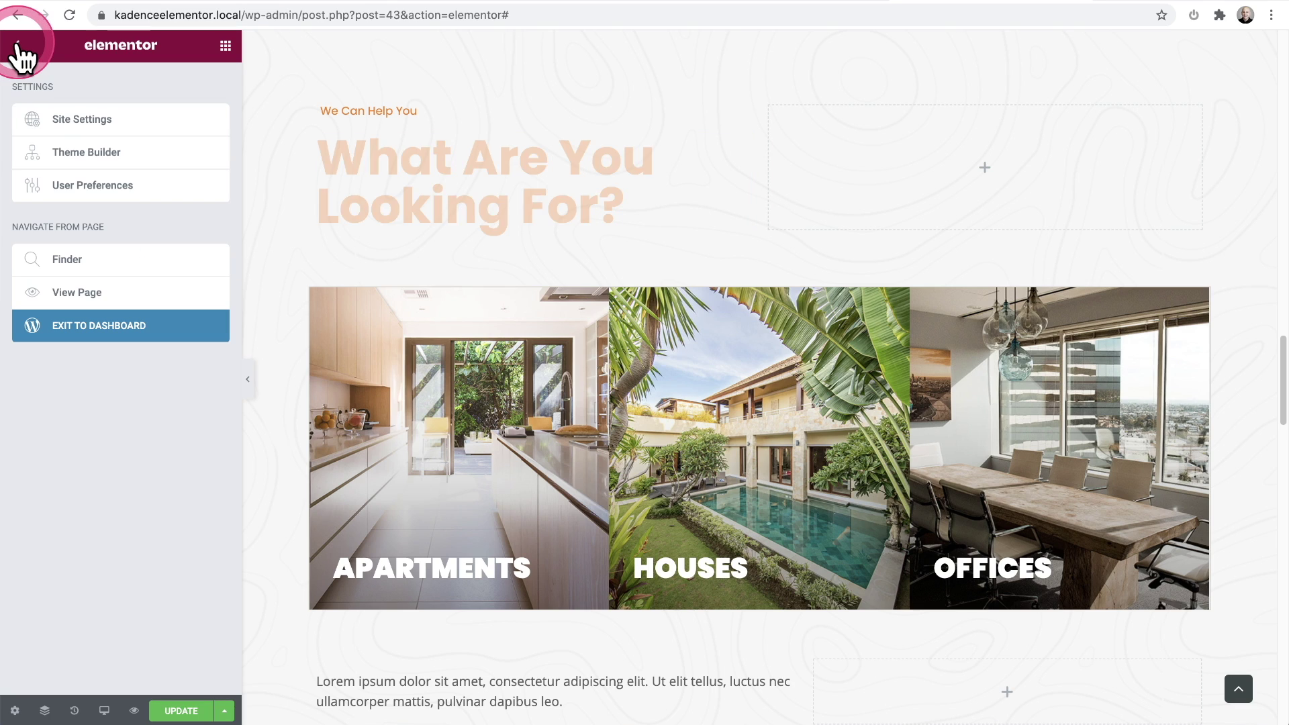
left_click(72, 118)
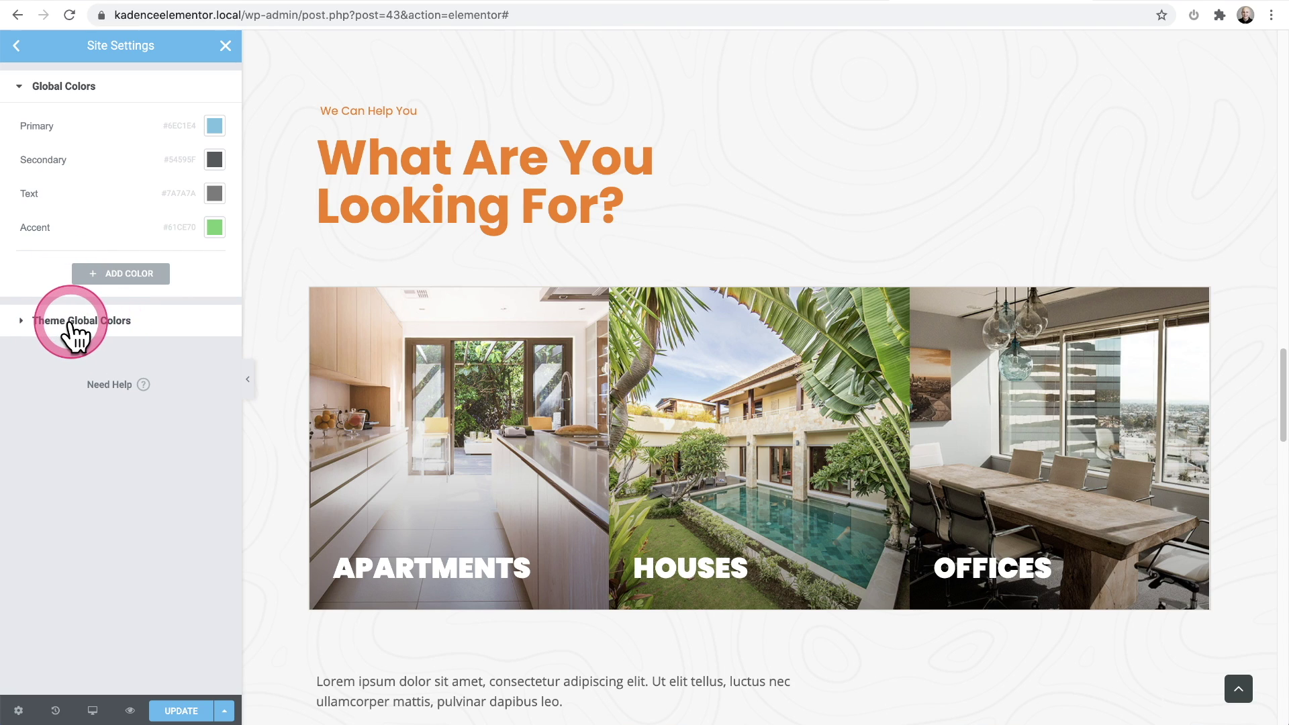
left_click(72, 321)
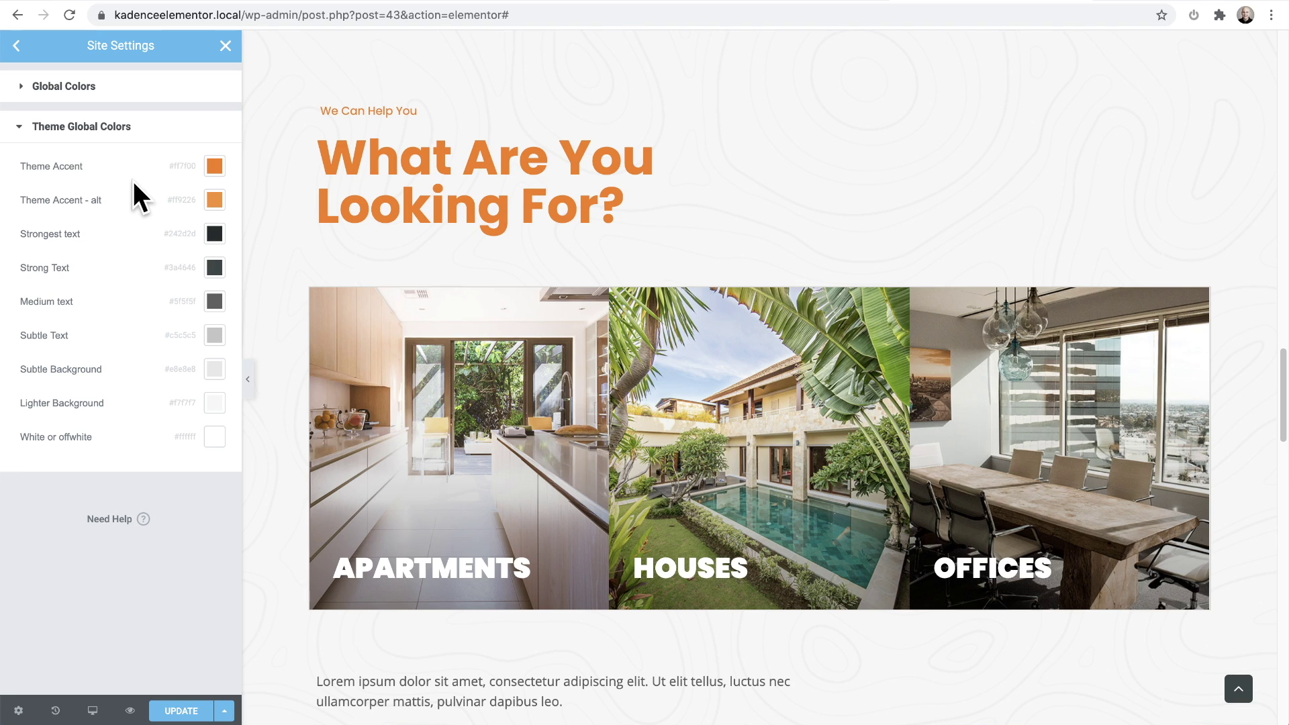
Change the Theme Accent global colour from orange to dark magenta #C0269A
left_click(215, 169)
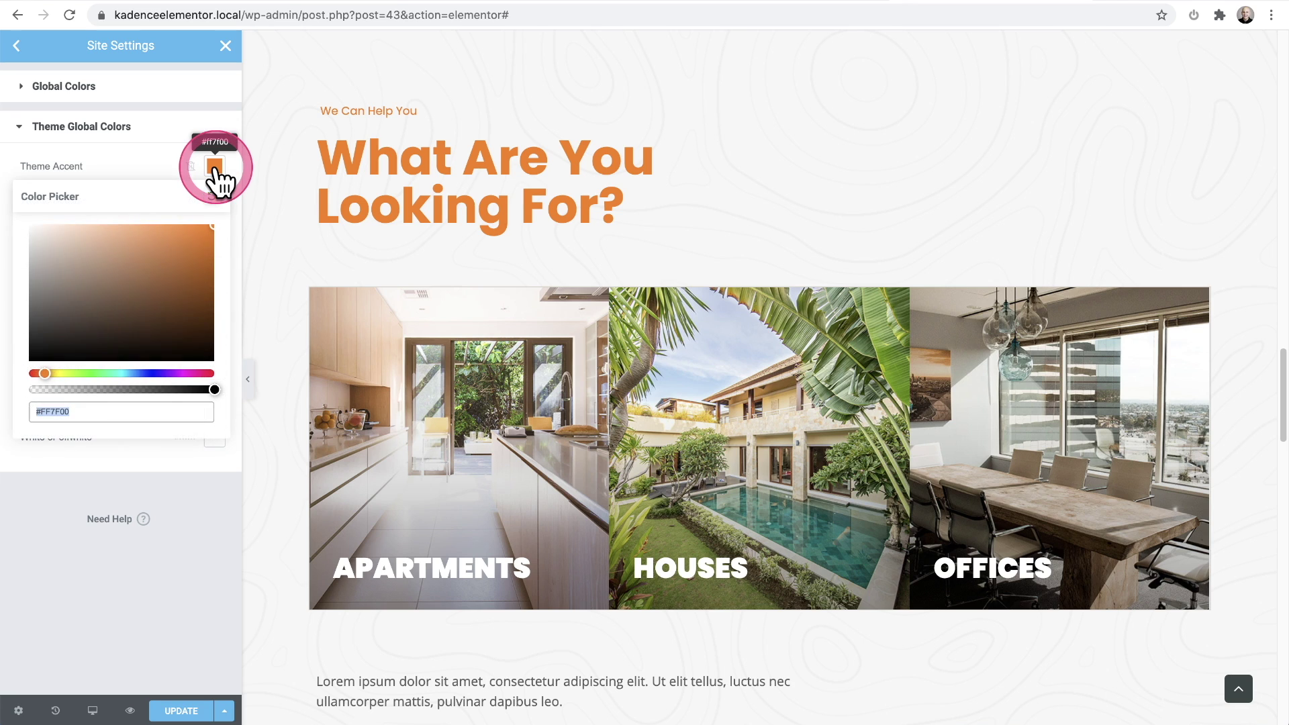
left_click_drag(151, 371, 190, 368)
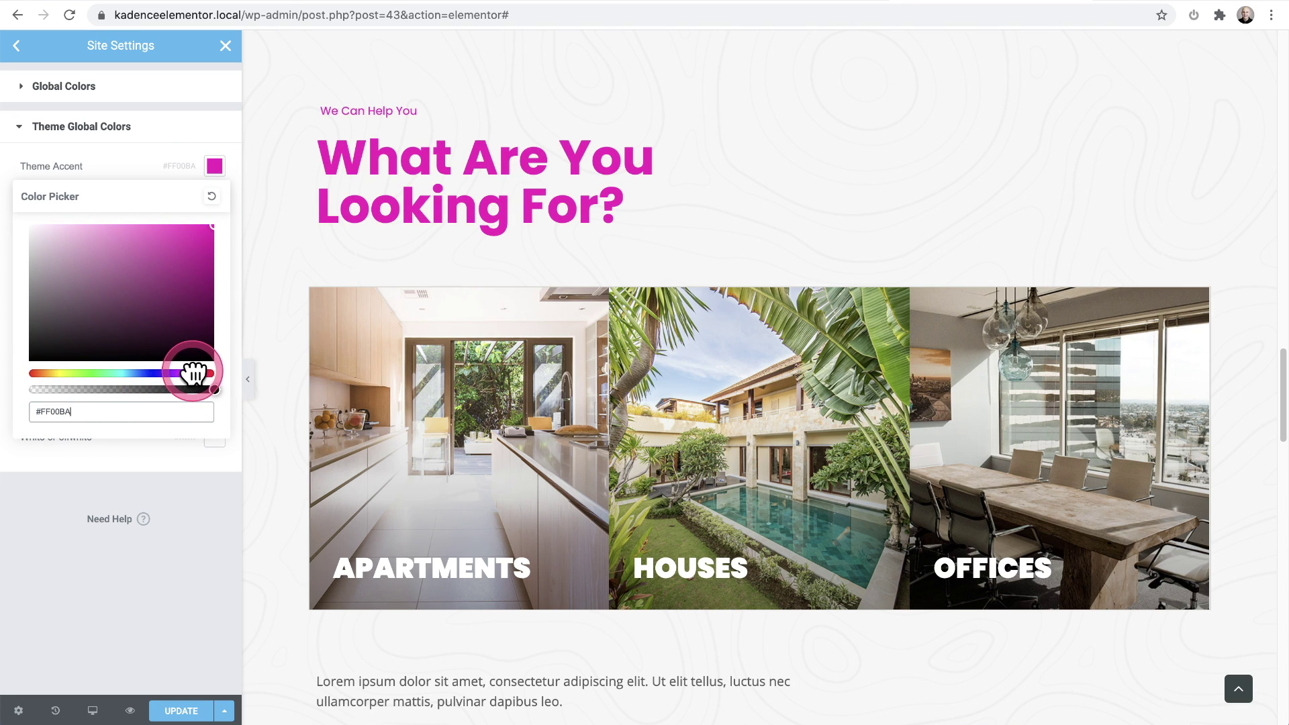
left_click(201, 233)
left_click_drag(202, 233, 177, 259)
key("Escape")
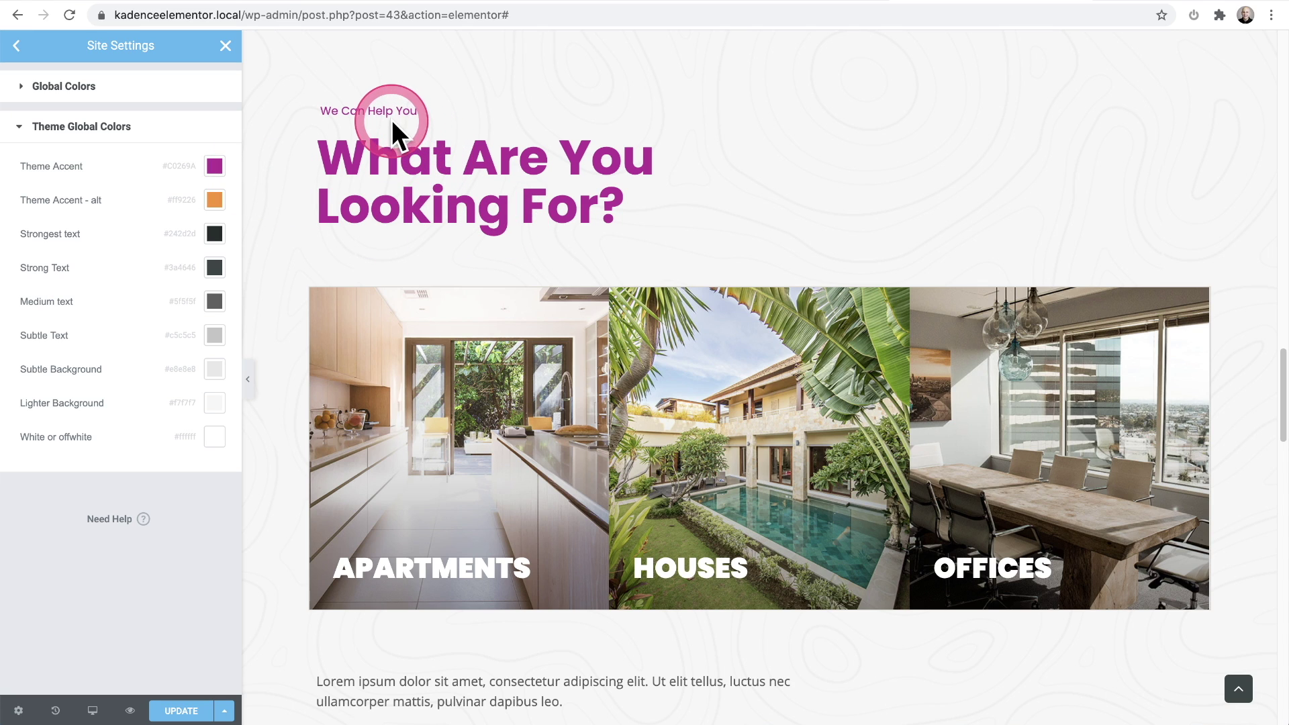
Review the recoloured page and confirm the Theme Accent value reads #C0269A
scroll(421, 137, "up", 6)
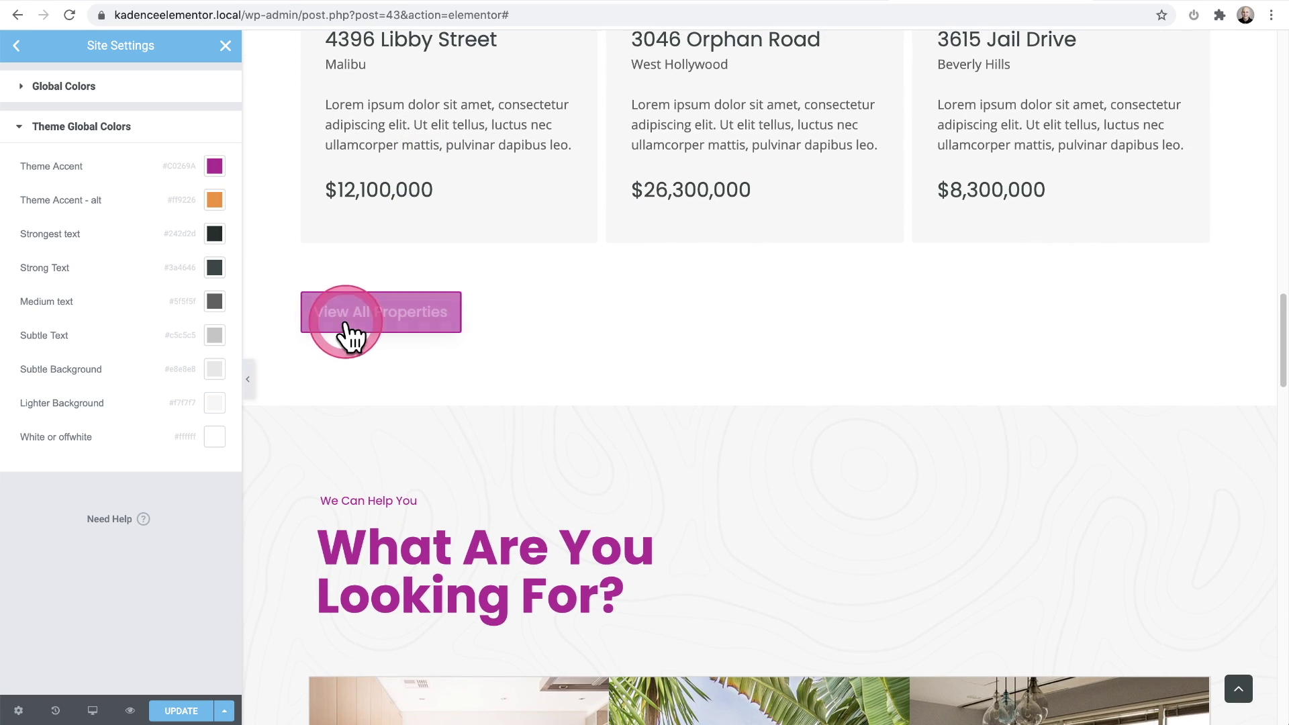
scroll(493, 321, "up", 14)
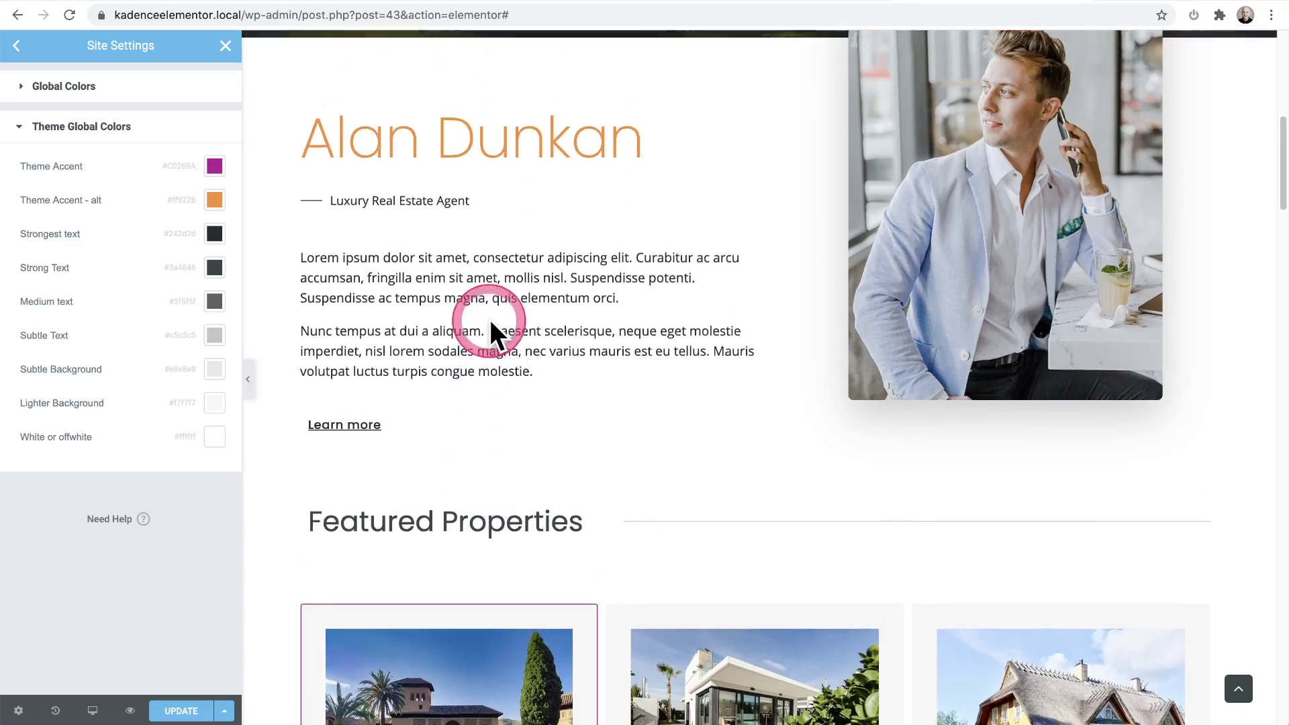
scroll(490, 320, "up", 7)
scroll(484, 361, "down", 13)
scroll(485, 361, "down", 15)
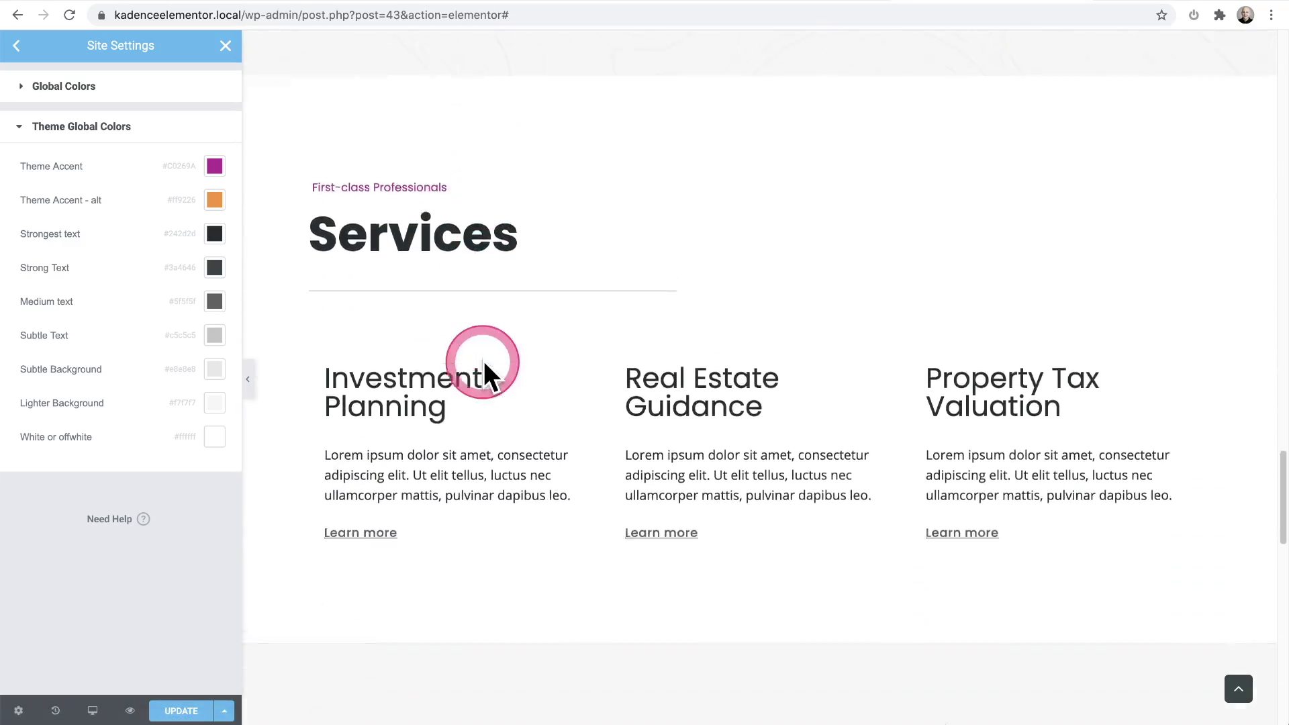
scroll(484, 360, "down", 15)
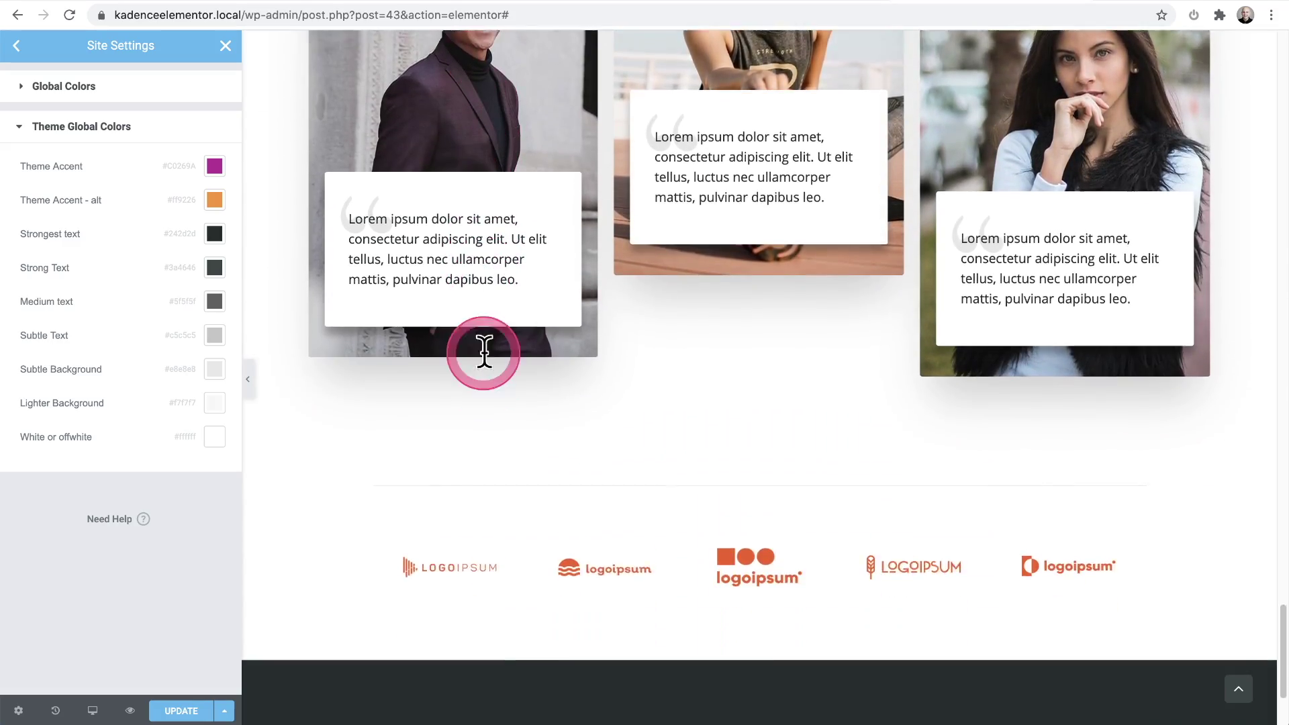
scroll(485, 351, "down", 3)
scroll(483, 349, "up", 15)
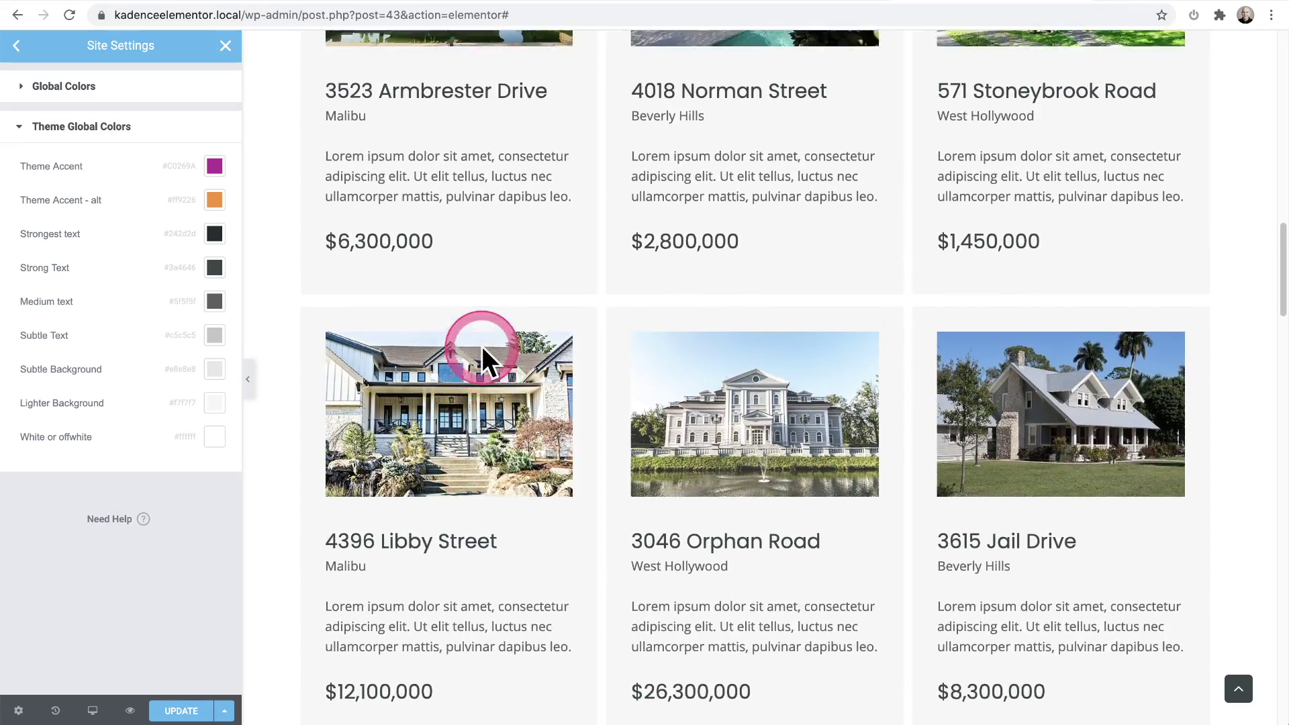
scroll(481, 345, "up", 10)
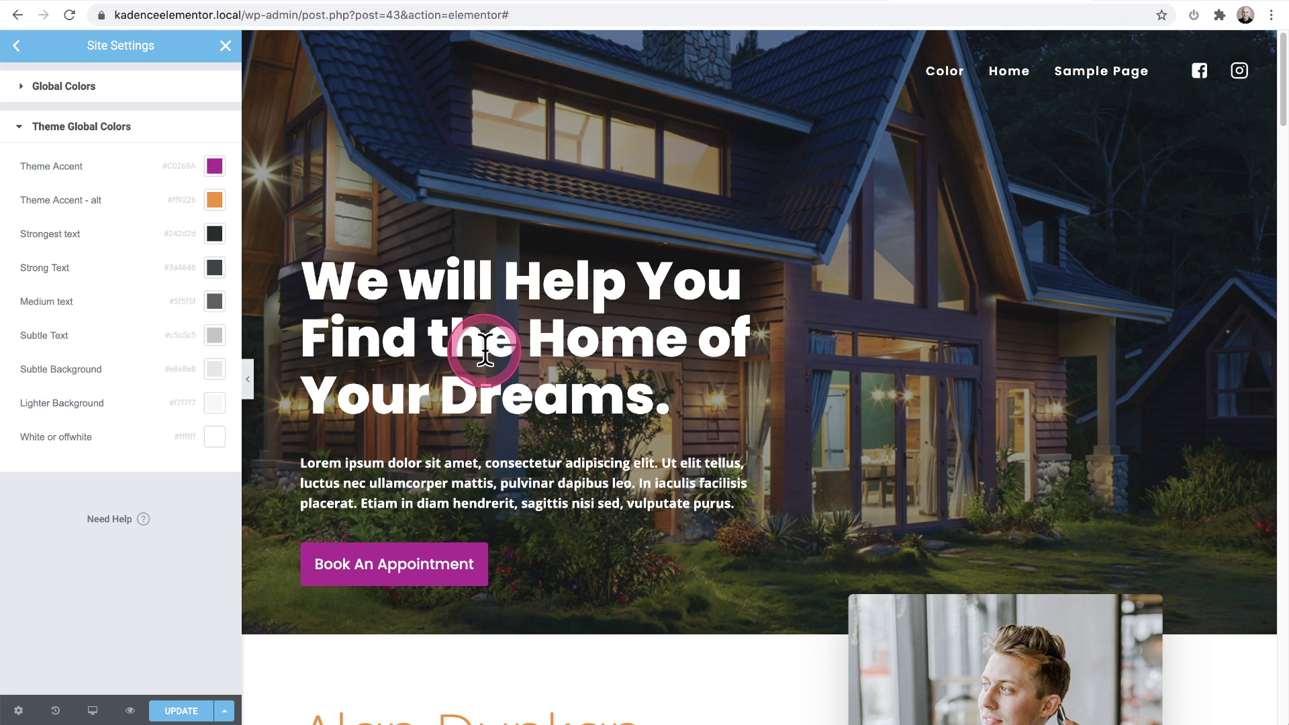
left_click(217, 172)
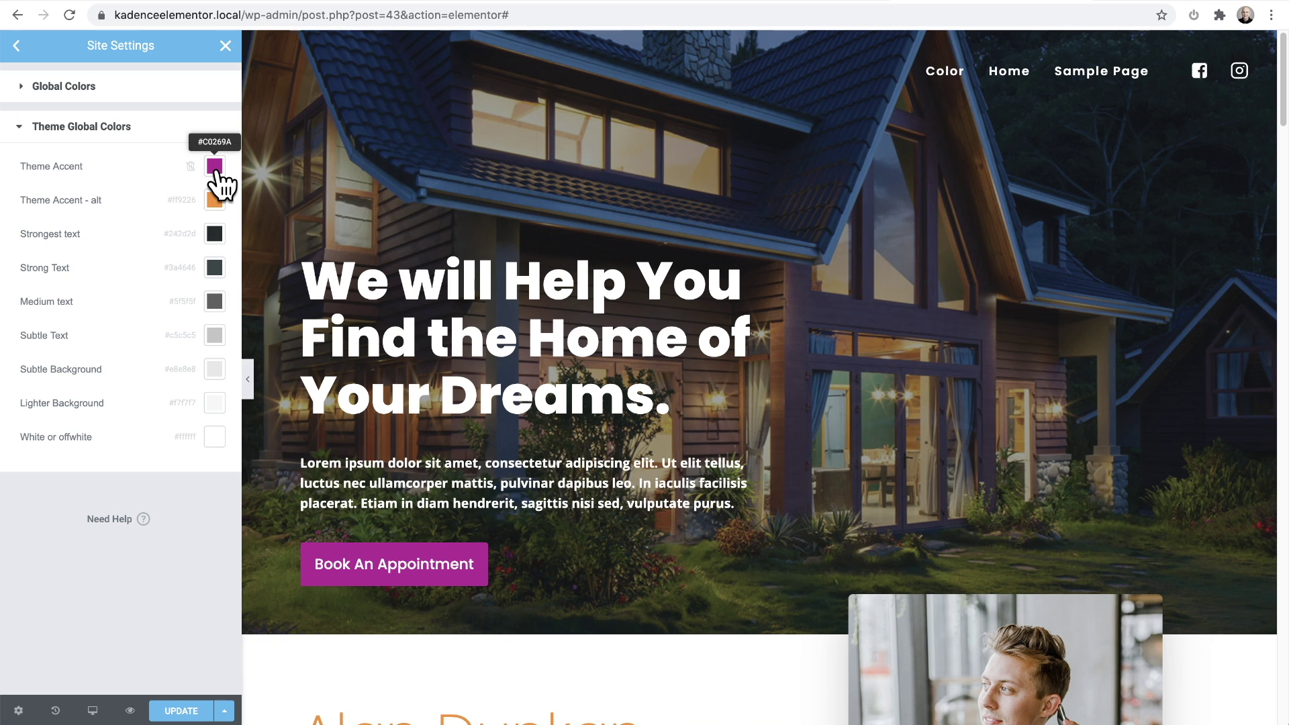
Save the site settings and view the live homepage
left_click(181, 711)
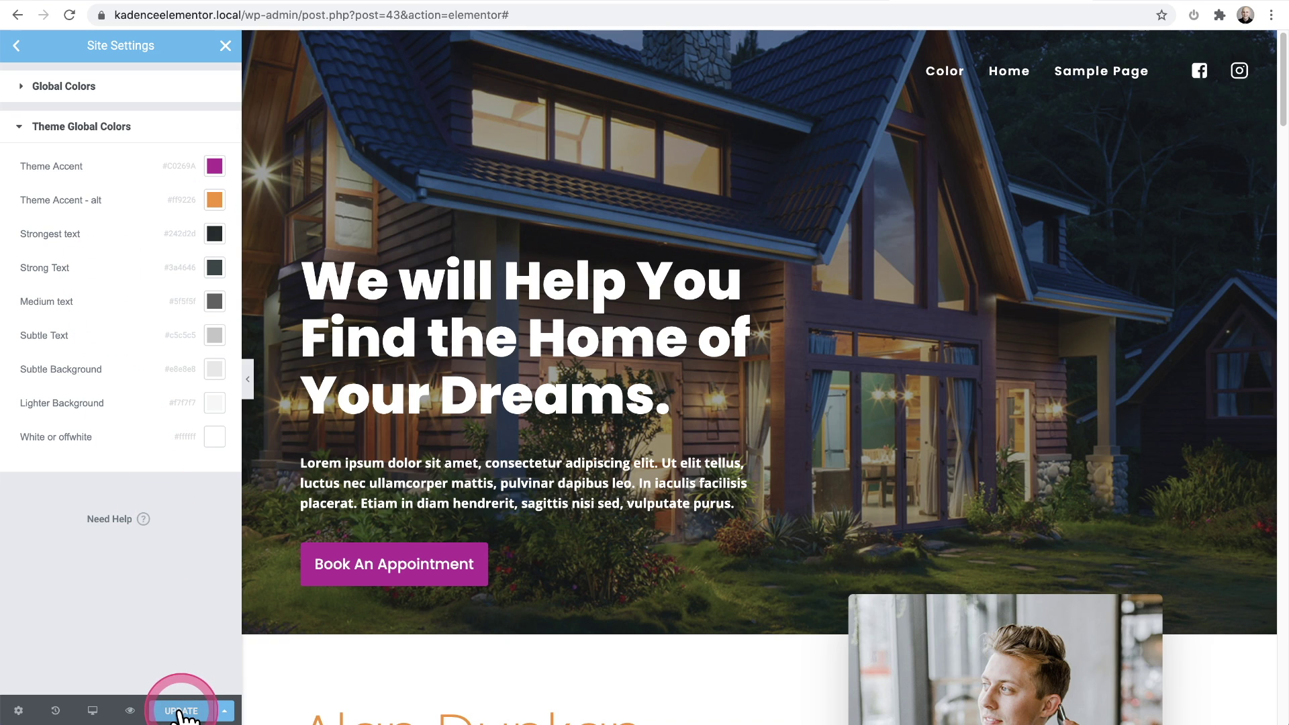
left_click(216, 45)
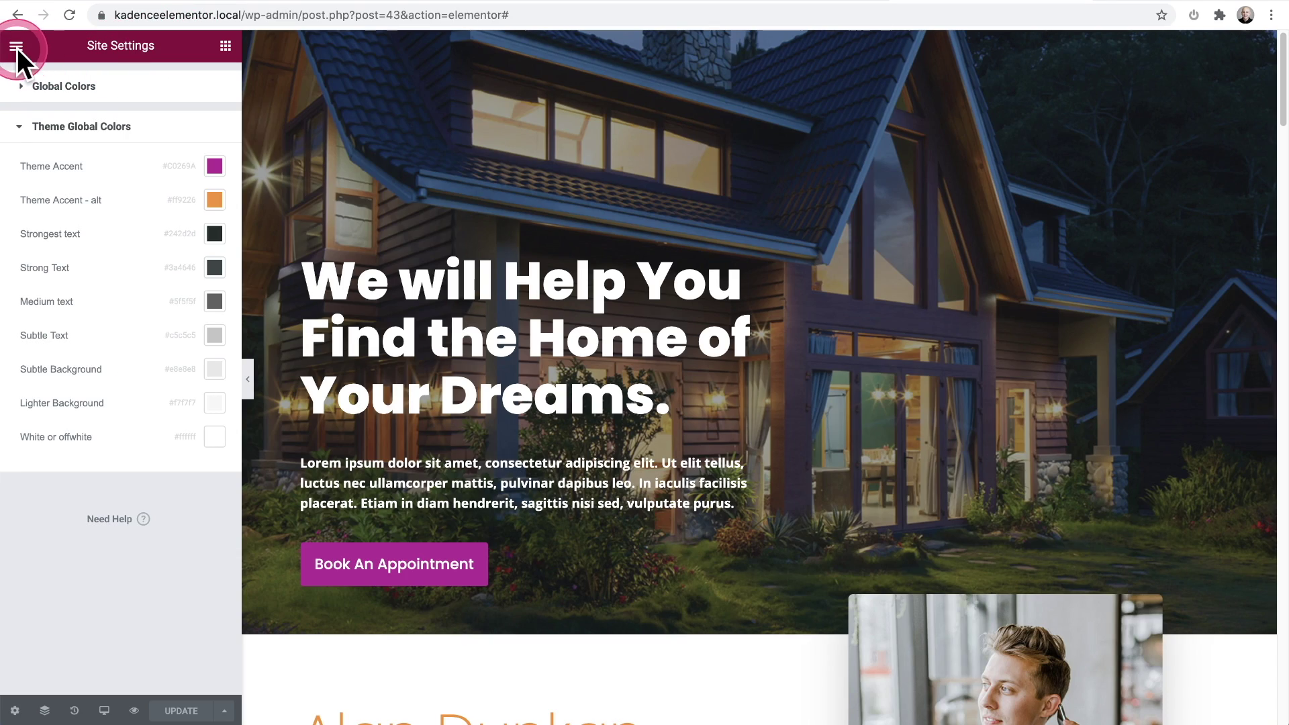
left_click(16, 45)
left_click(109, 293)
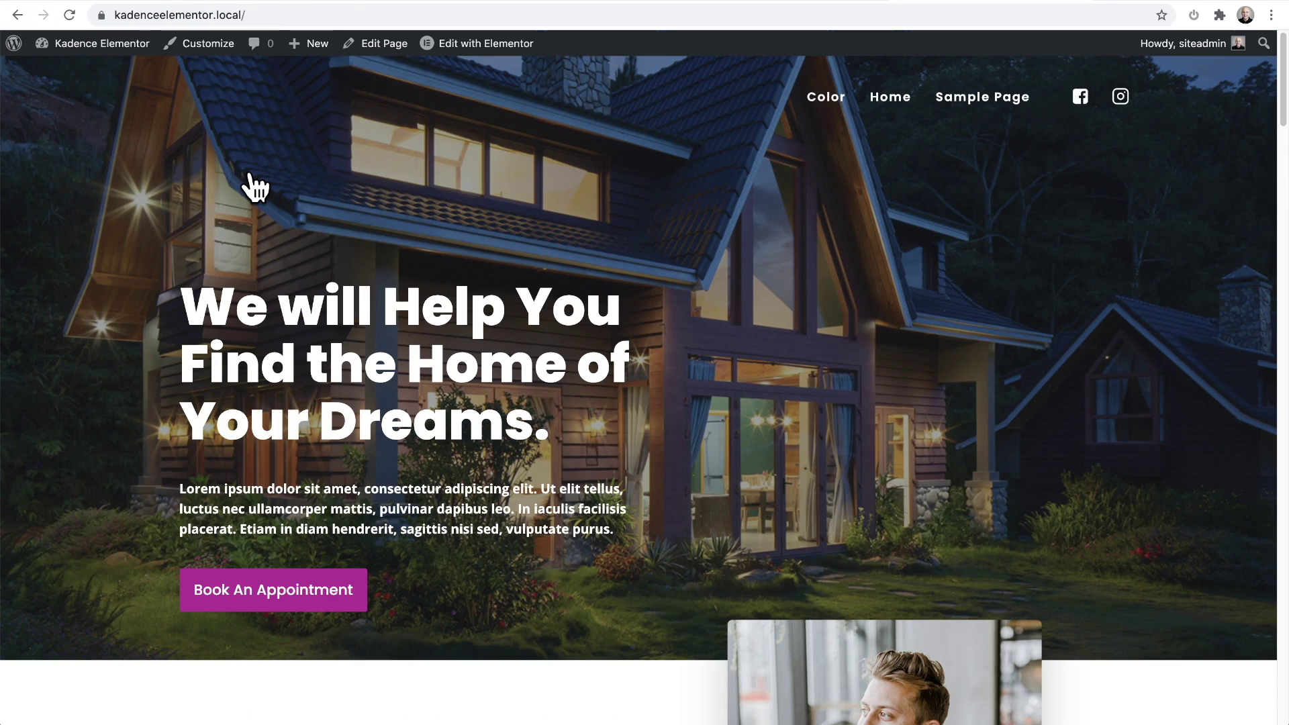
Check the magenta button on the live homepage, then launch the Kadence Customizer
scroll(254, 187, "down", 10)
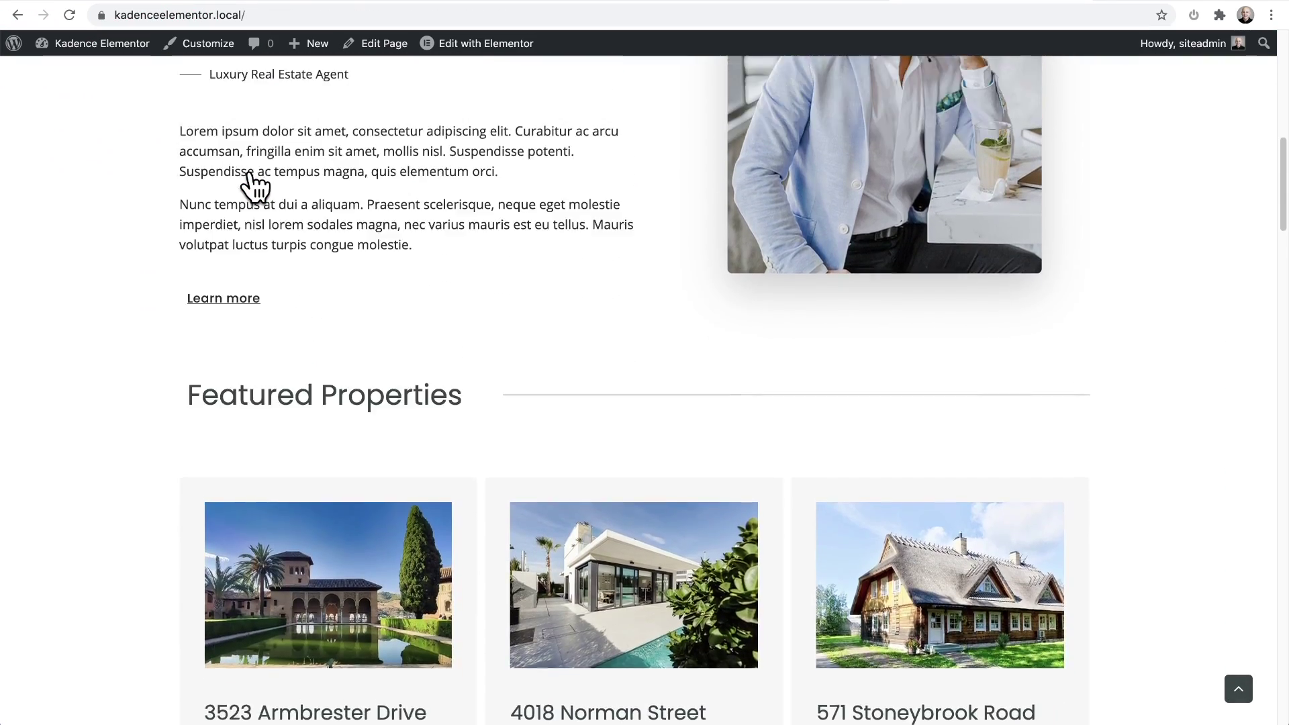
scroll(254, 187, "up", 10)
left_click(231, 120)
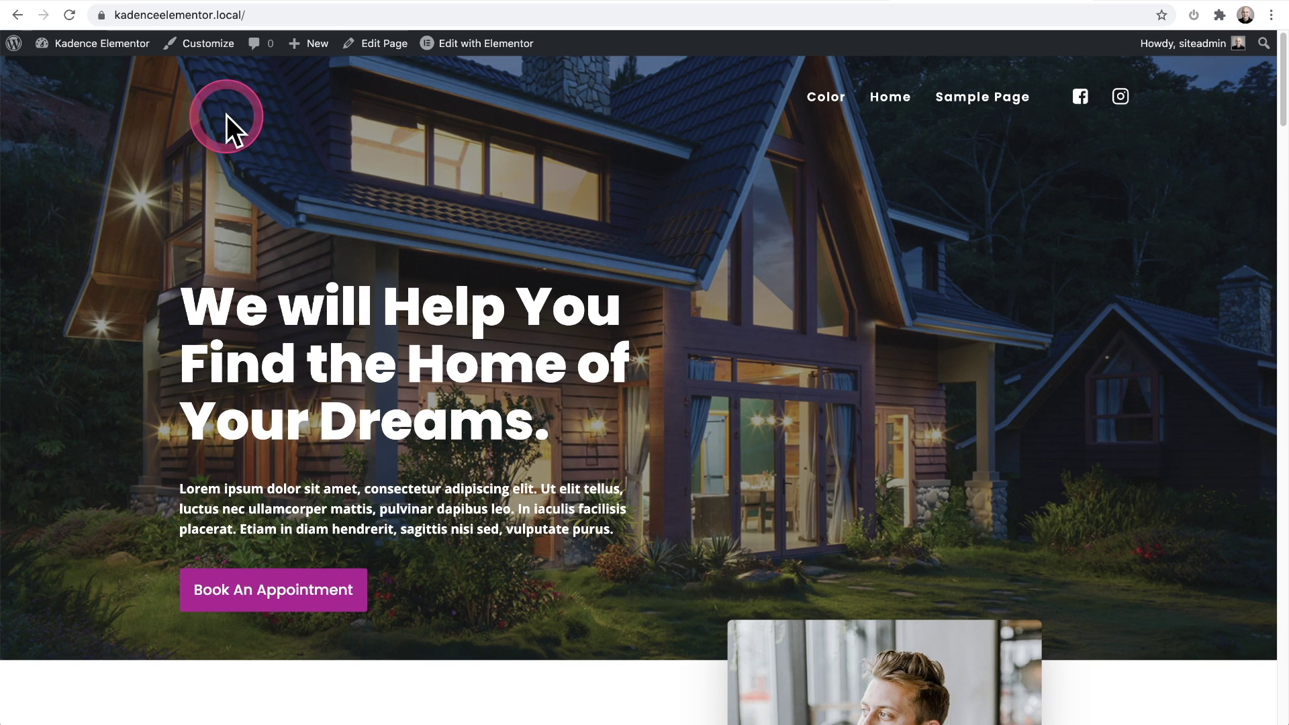
left_click(208, 43)
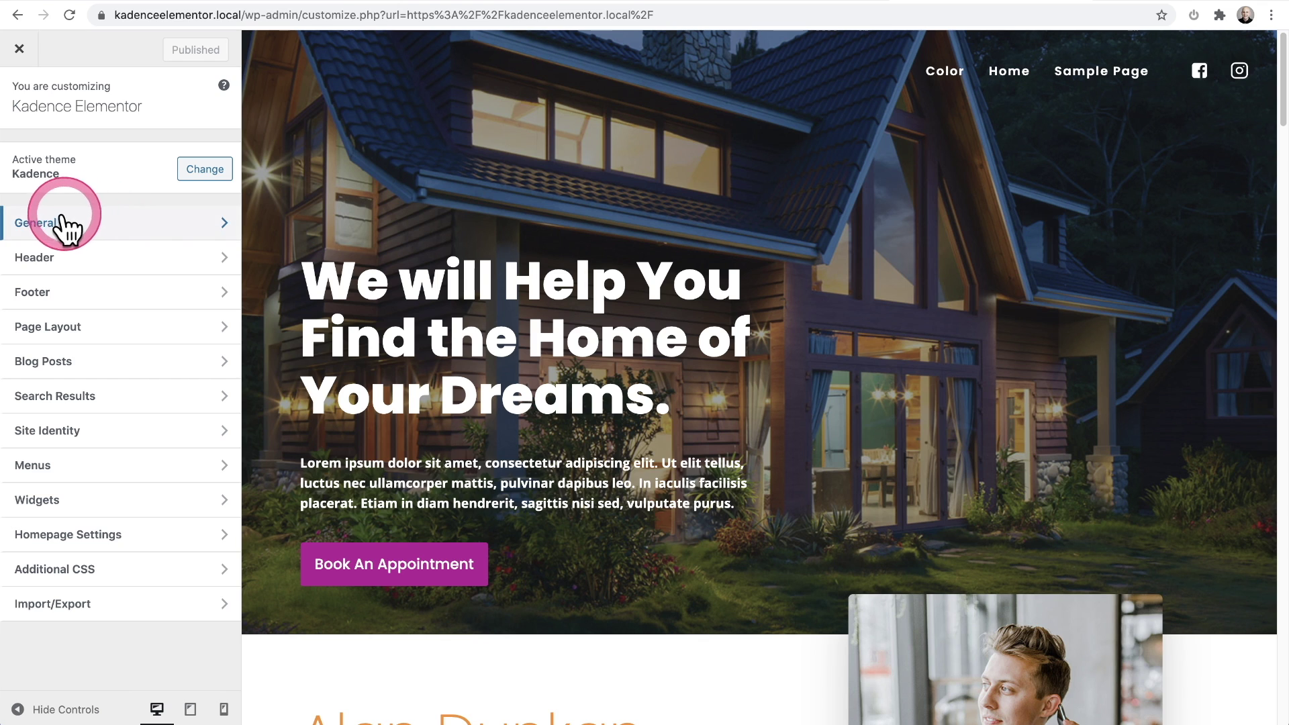
Under General > Colors, change the first Global Palette colour to teal #26AEC0
left_click(33, 227)
left_click(37, 228)
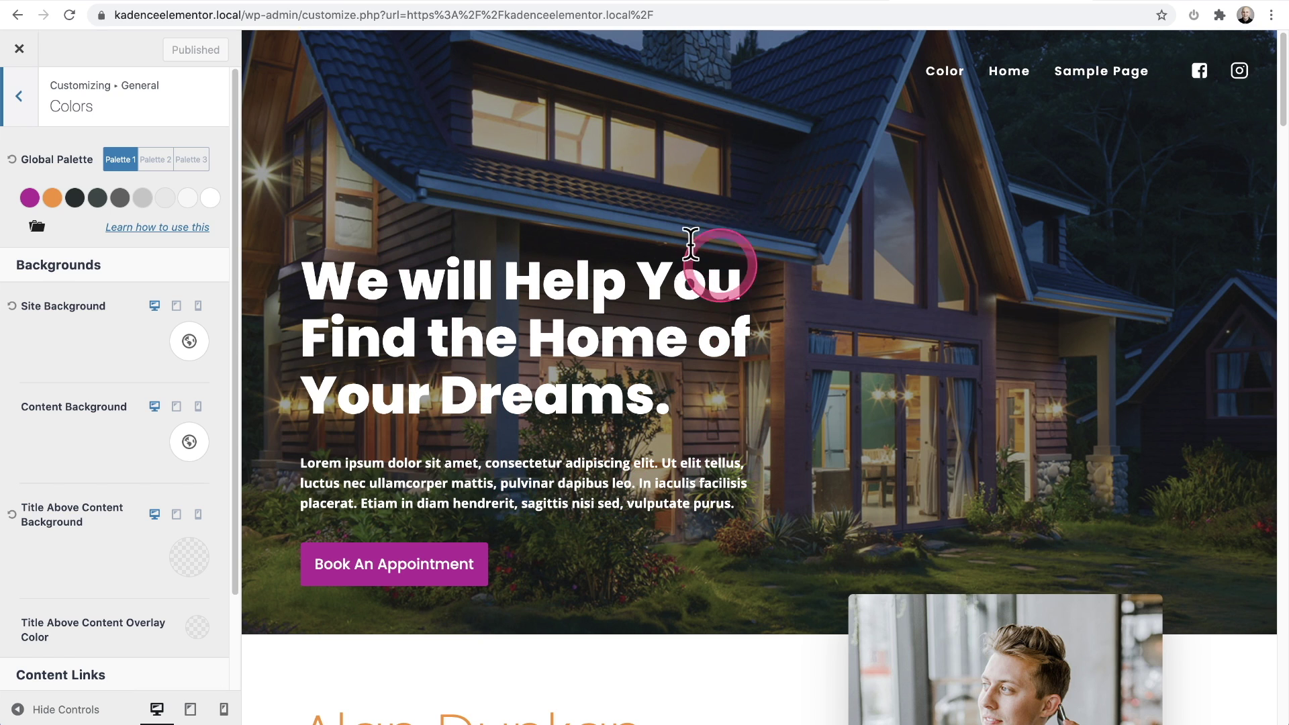
left_click(29, 197)
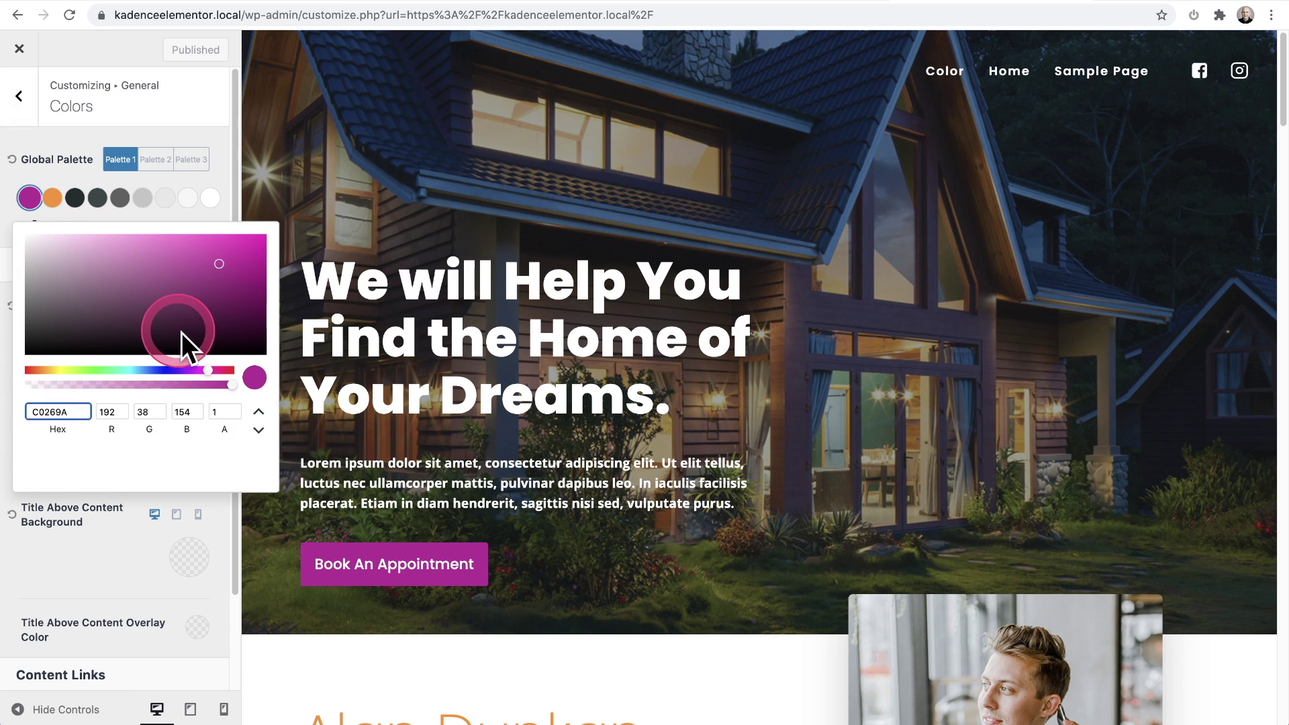
left_click_drag(212, 368, 135, 365)
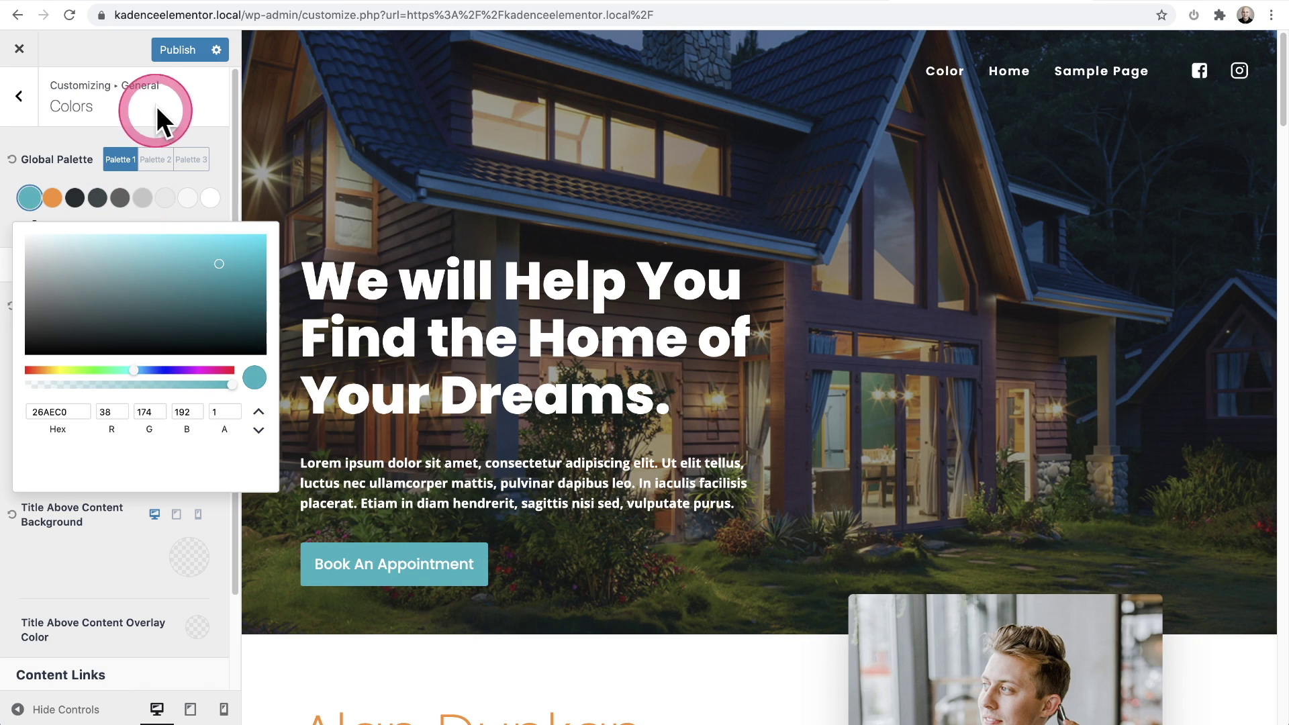
left_click(176, 114)
scroll(403, 298, "down", 10)
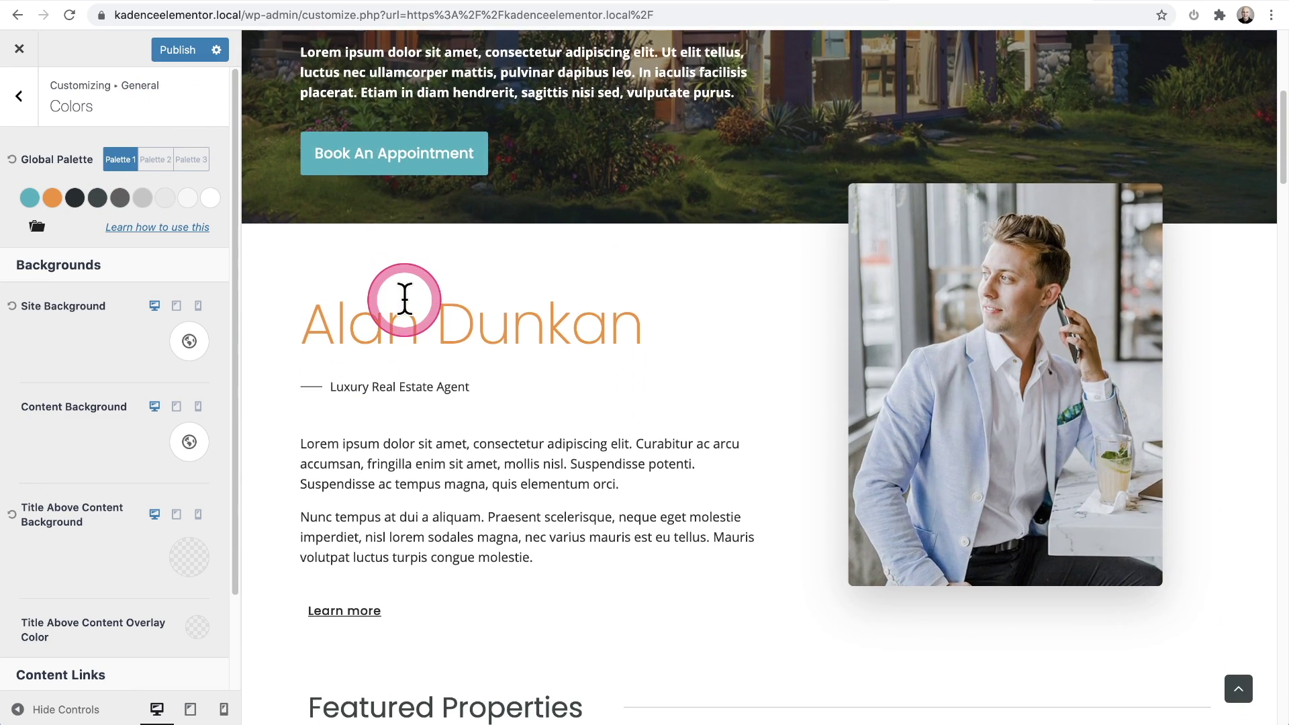
scroll(404, 299, "down", 12)
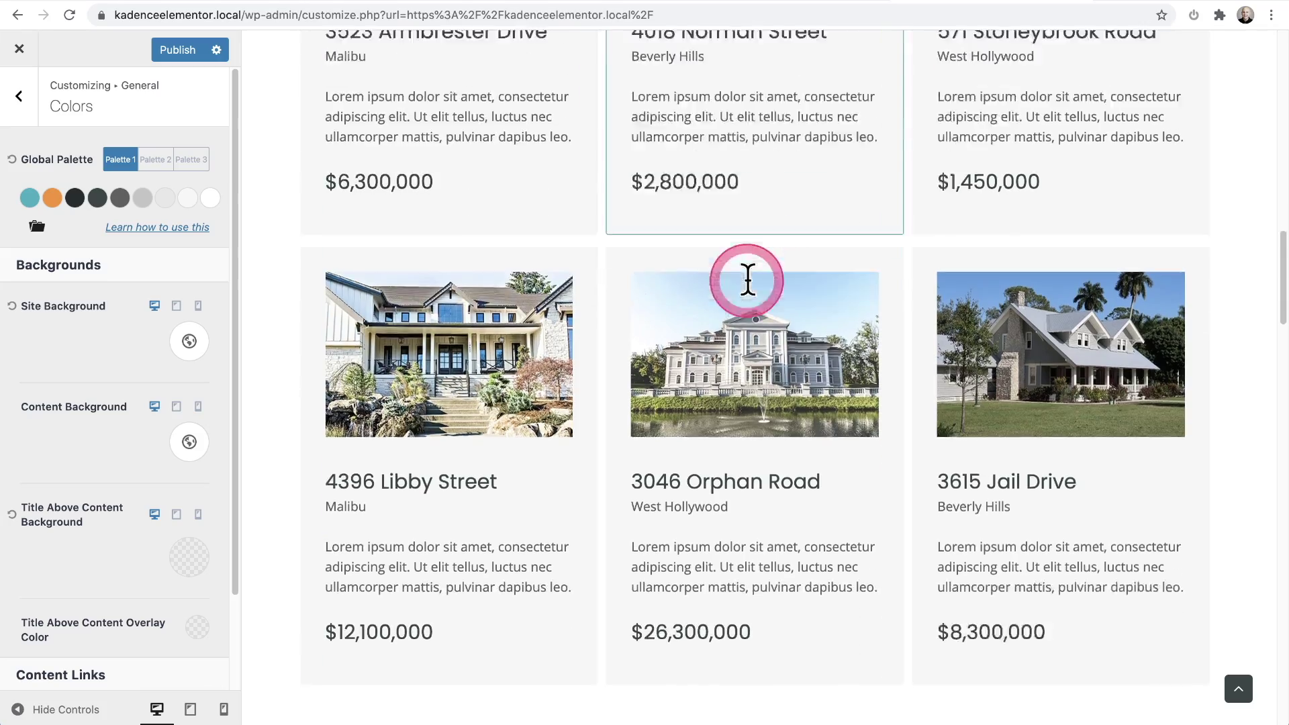
scroll(493, 361, "down", 6)
scroll(492, 361, "up", 8)
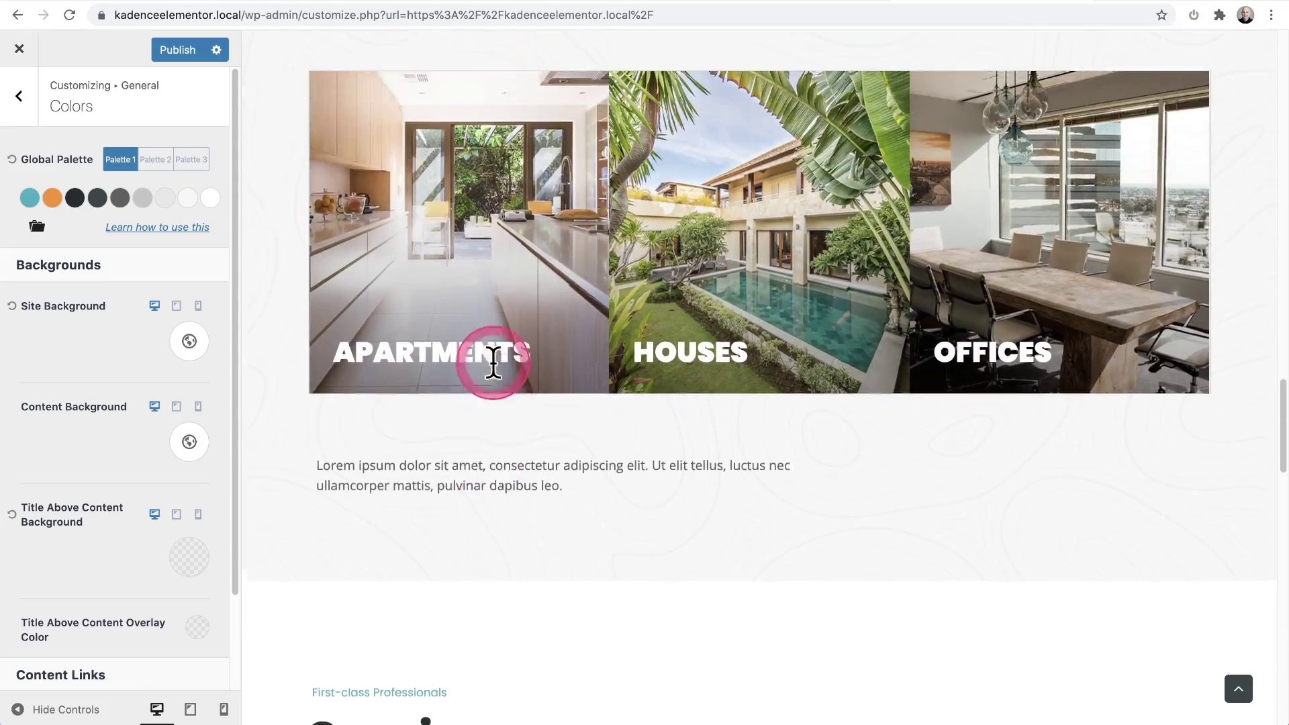
scroll(493, 361, "up", 10)
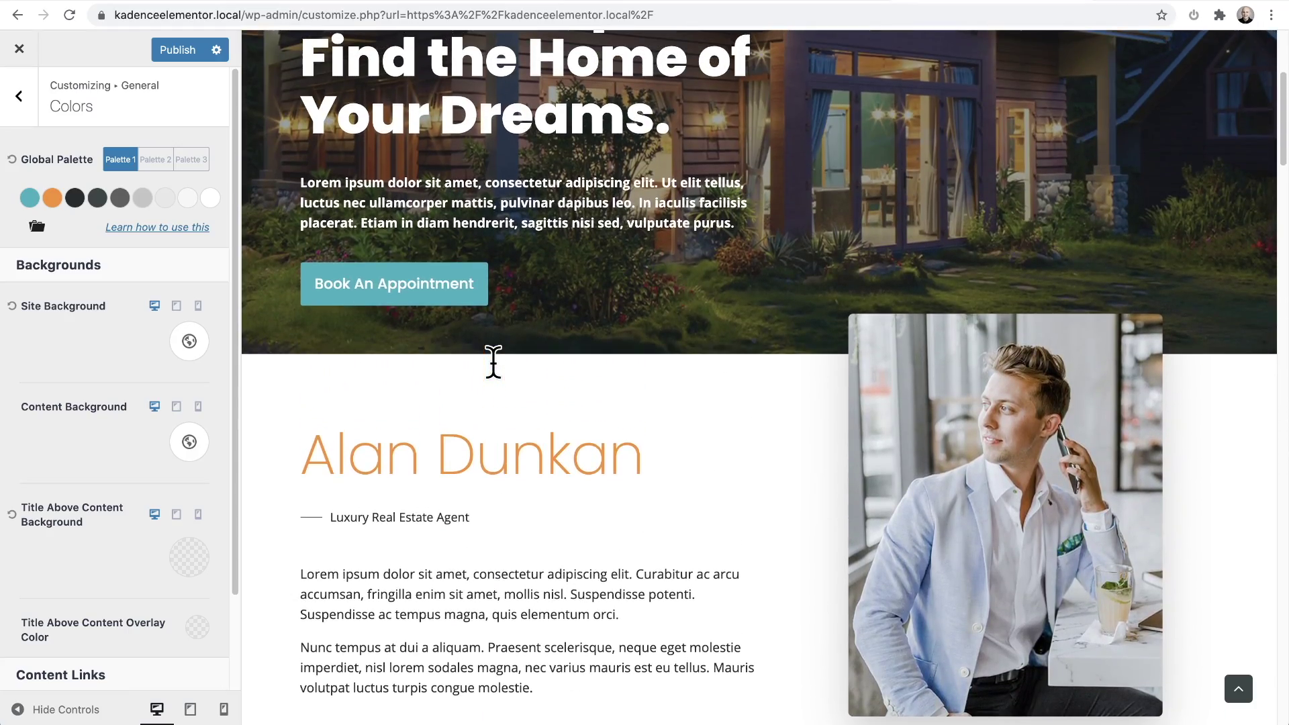
left_click_drag(483, 356, 323, 458)
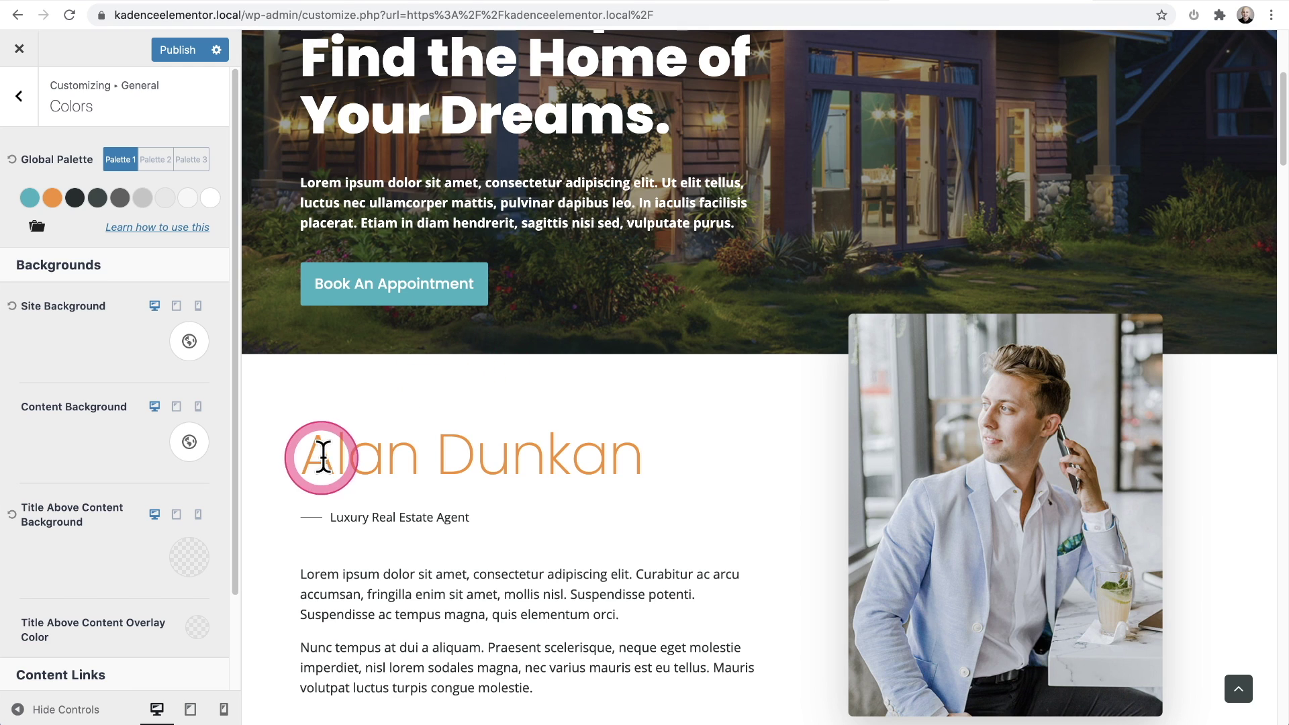
Change the second Global Palette colour from orange #FF9226 to mint #26FFC8
left_click(50, 200)
left_click_drag(90, 370, 122, 369)
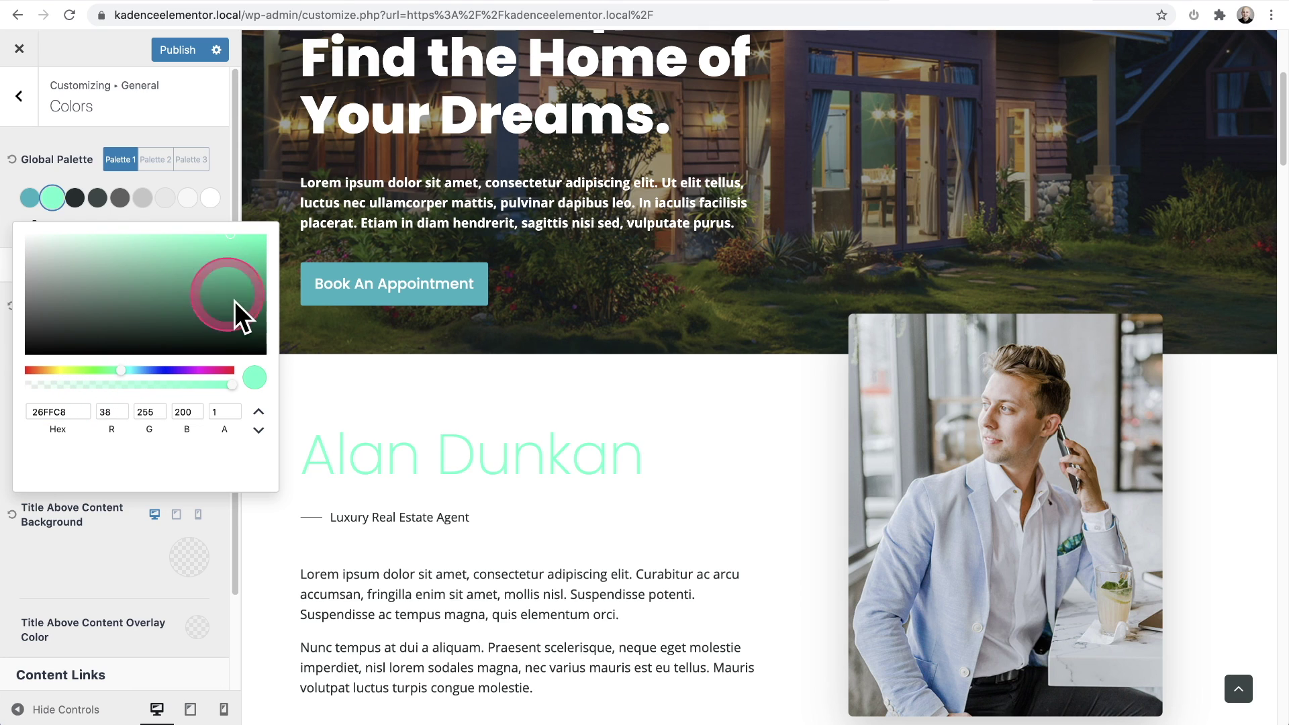
left_click(369, 395)
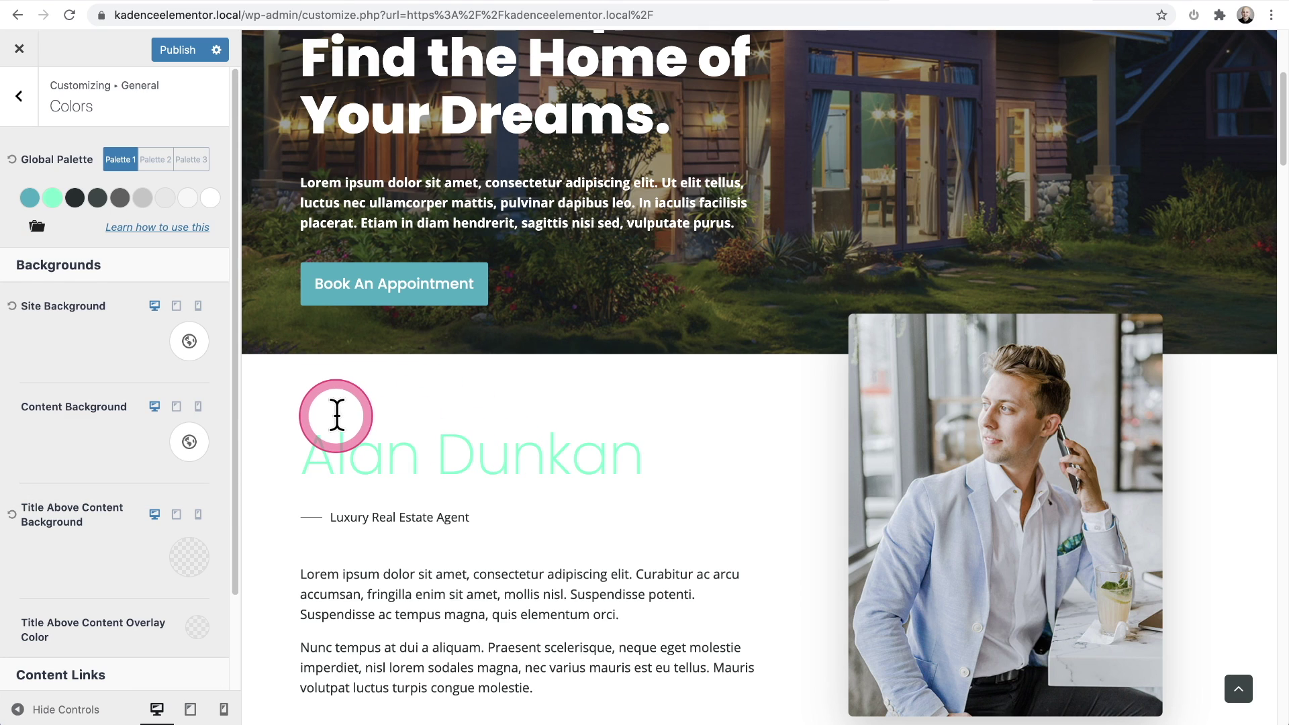
Publish the palette changes and exit the Customizer to the live site
scroll(336, 414, "up", 4)
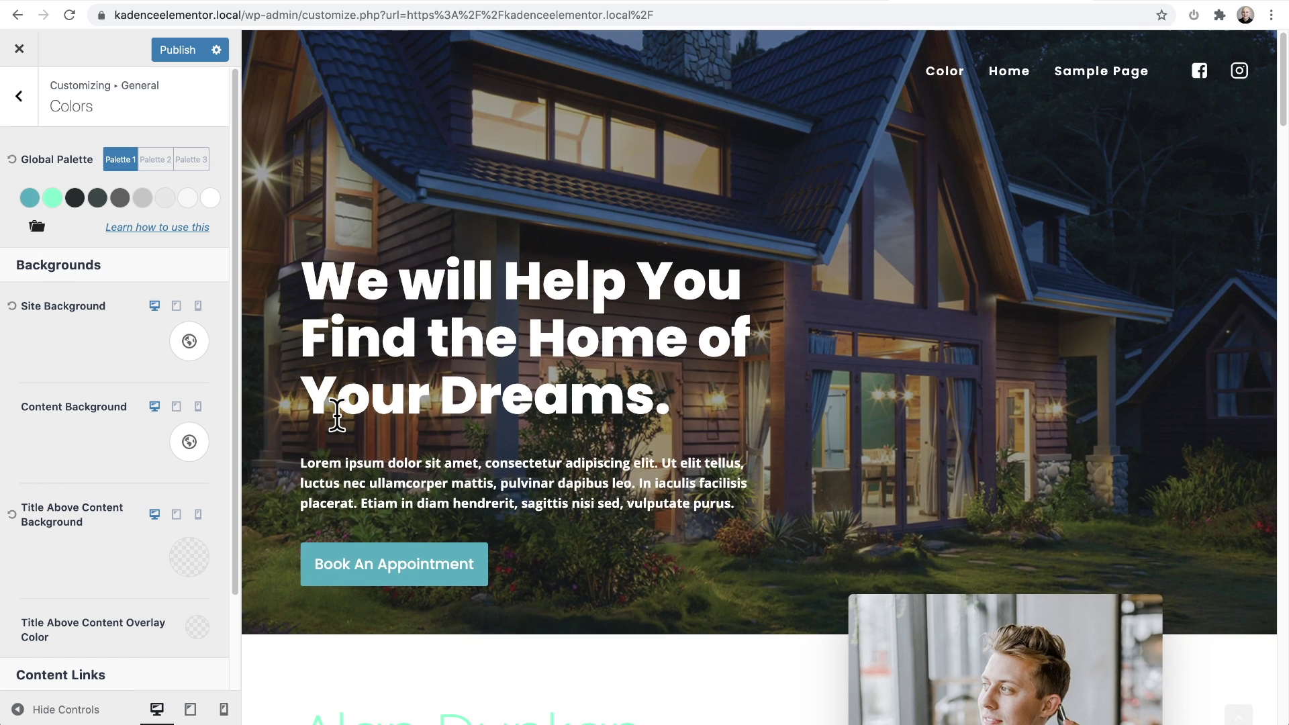
left_click(180, 50)
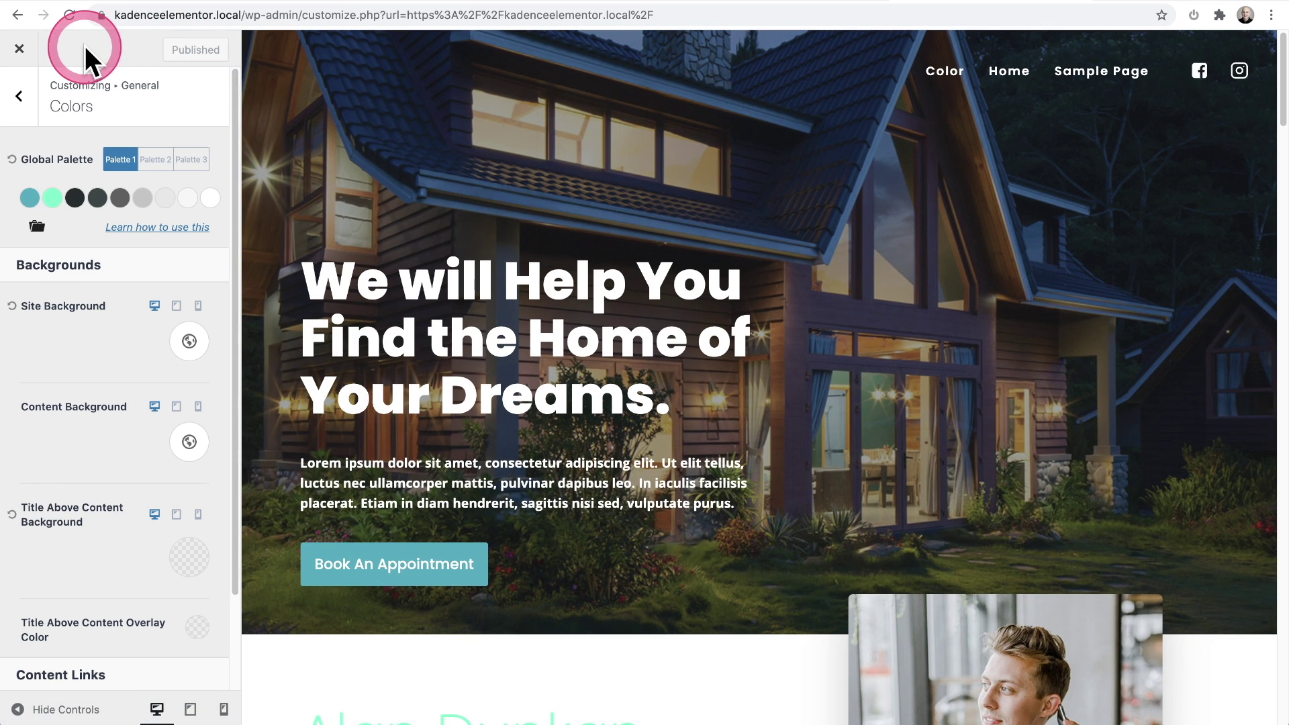
left_click(18, 49)
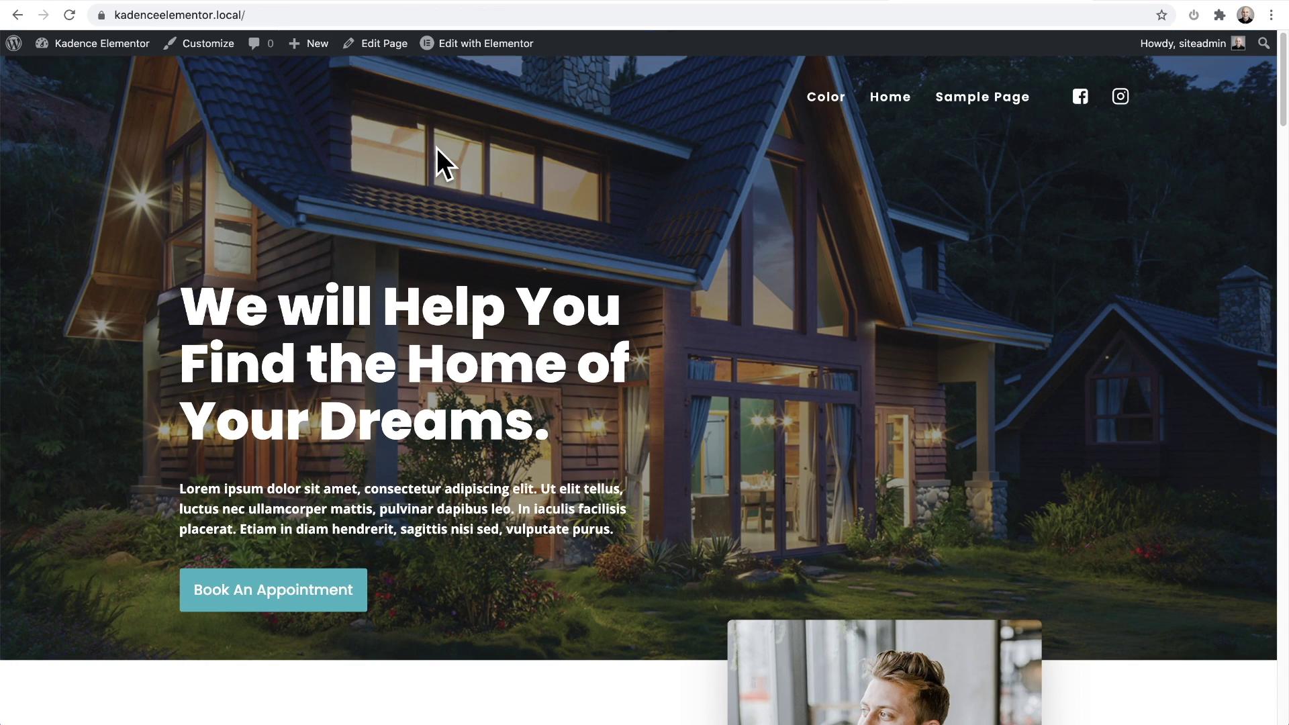